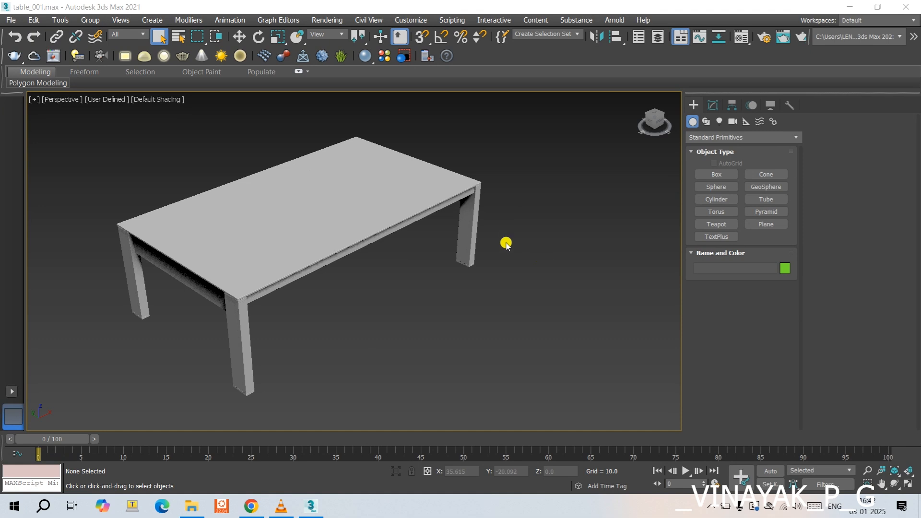
- Draw a plane about 82.5 wide and 48.7 long over the table, viewed from above
middle_drag(504, 241, 557, 251)
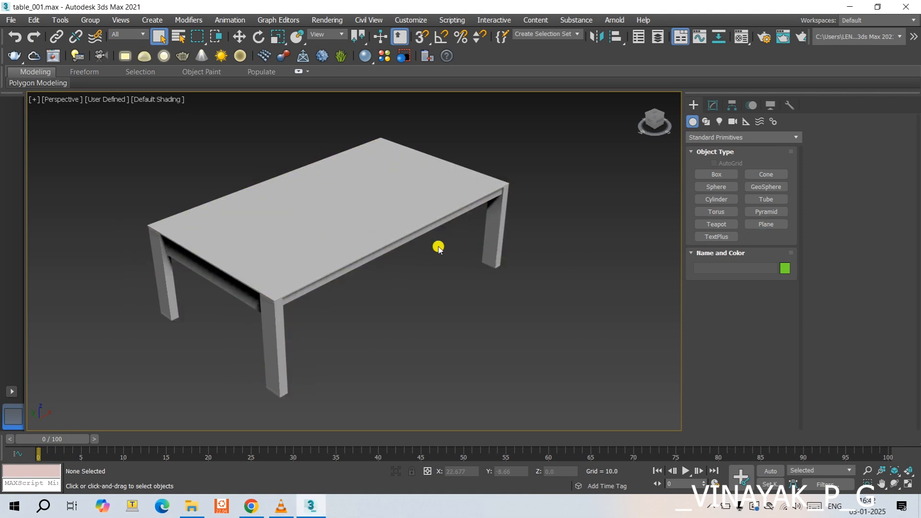
scroll(391, 229, down, 2)
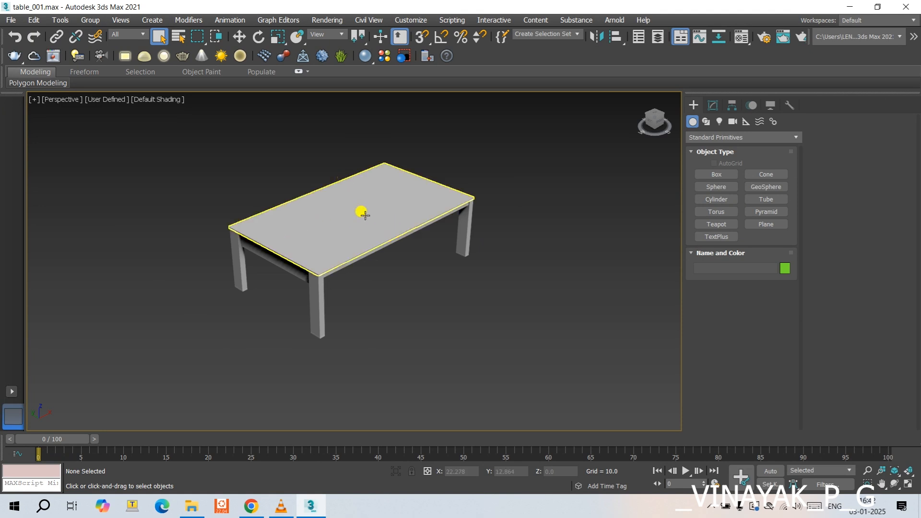
scroll(341, 215, up, 2)
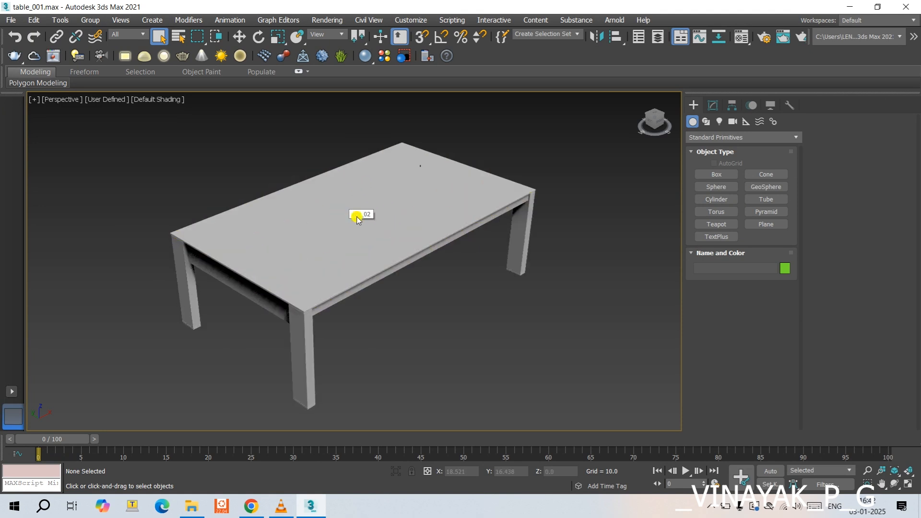
click(658, 114)
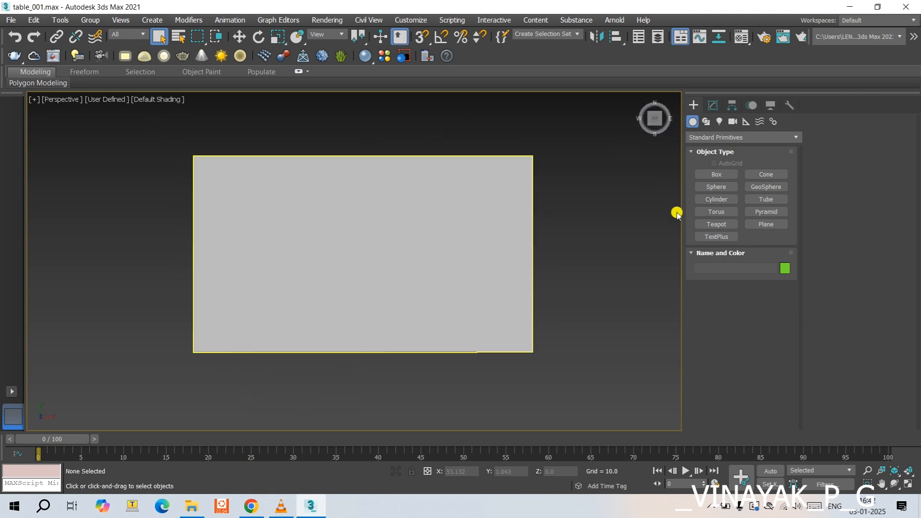
click(756, 224)
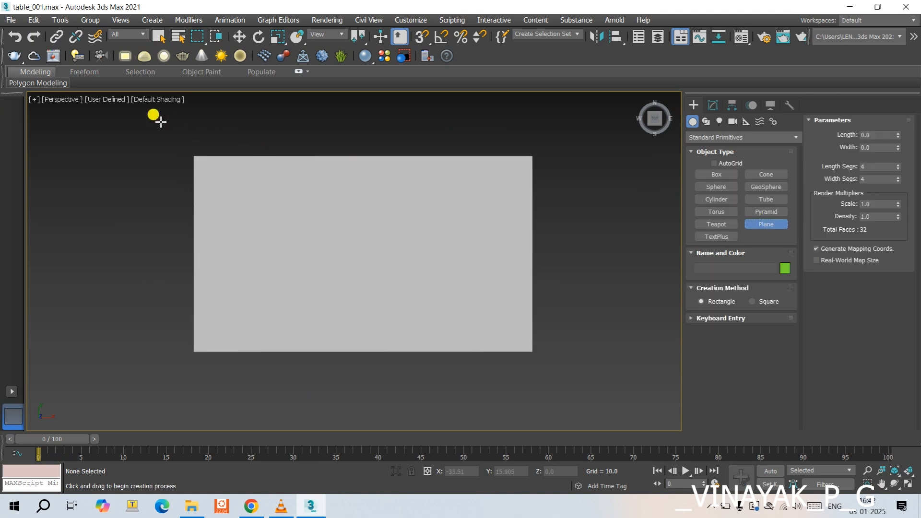
drag(126, 115, 438, 301)
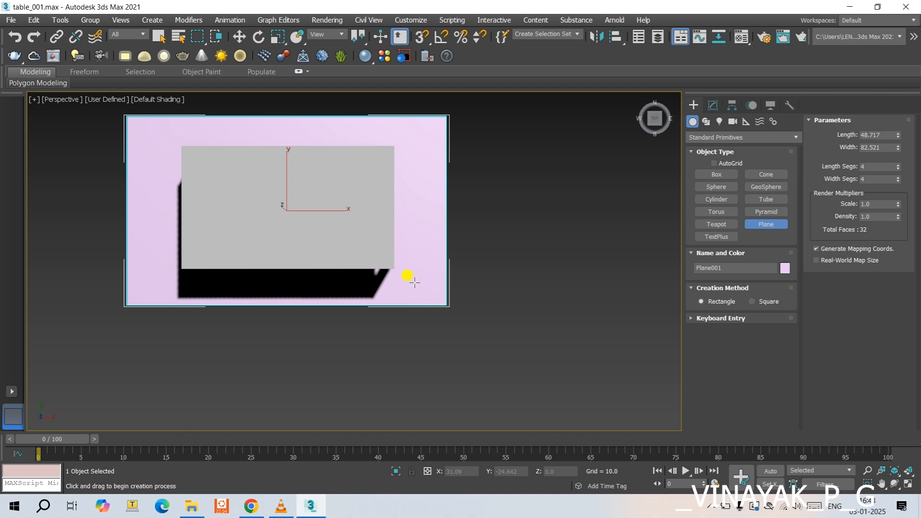
- Show edged faces and set the plane's length segments to 136 and width segments to 100
key(F4)
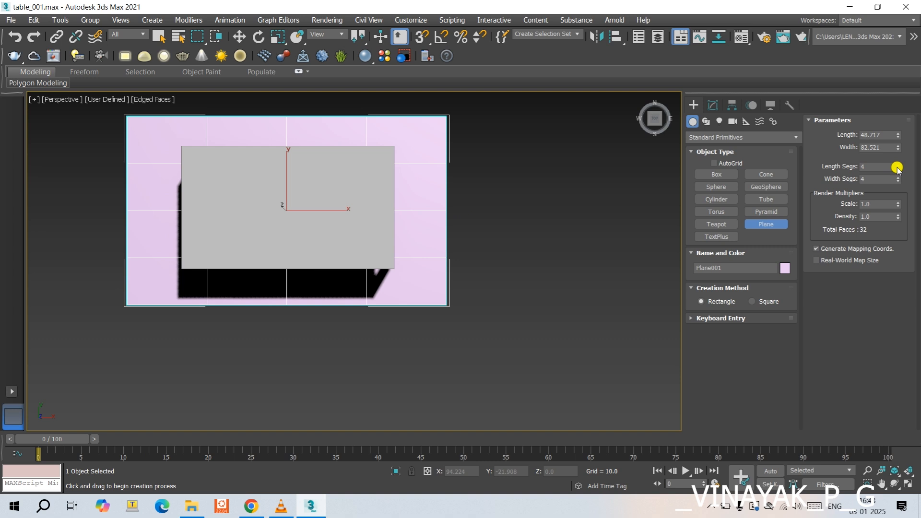
drag(897, 168, 884, 129)
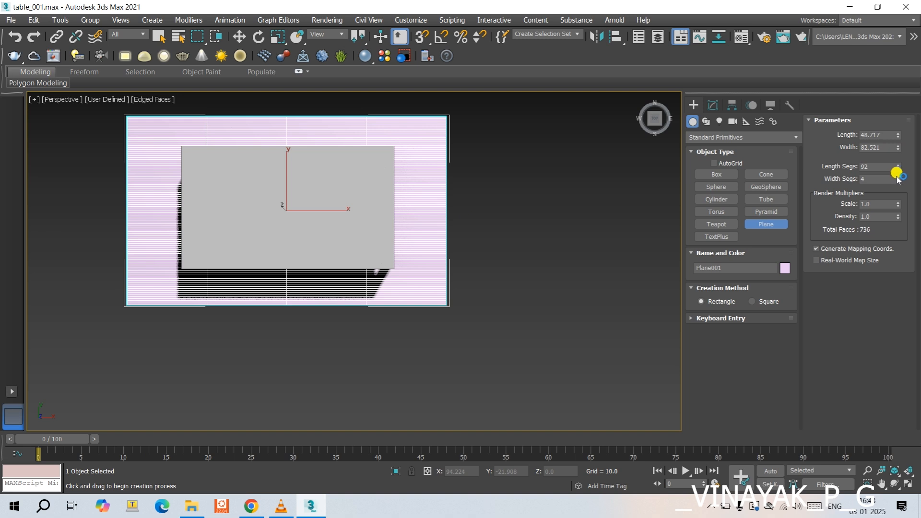
drag(898, 177, 896, 147)
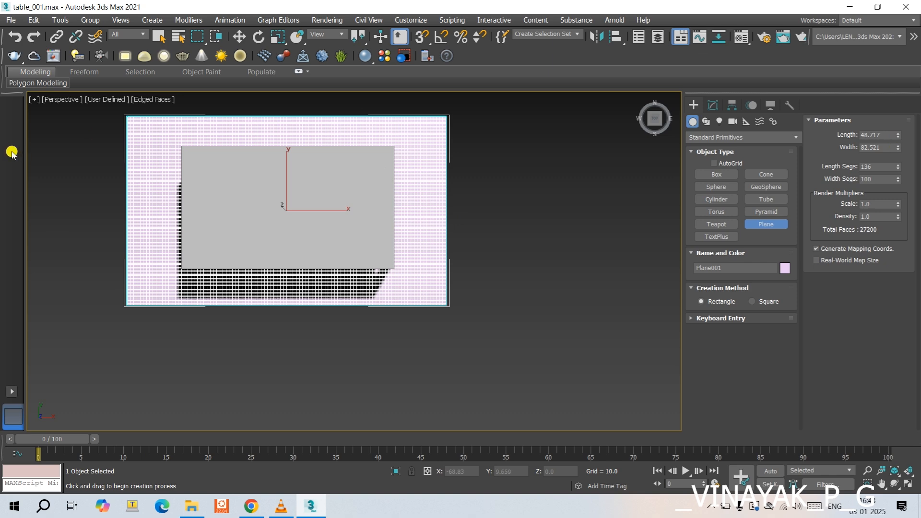
- Raise the plane above the tabletop to a Z height of about 31.3, working in the front view
key(f)
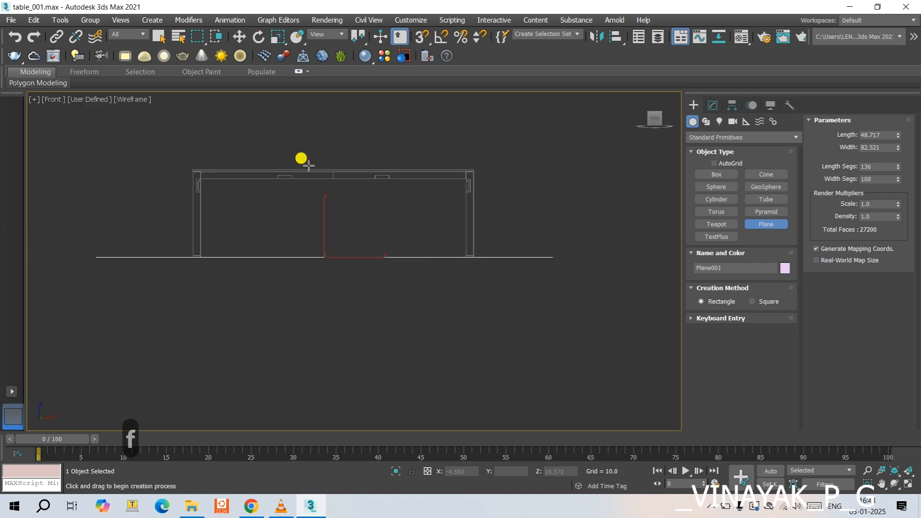
middle_drag(336, 210, 347, 238)
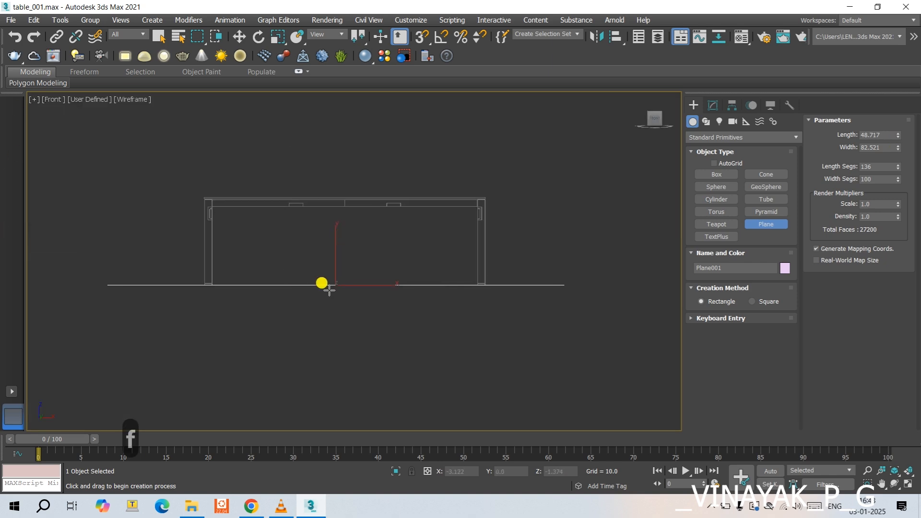
alt+middle_drag(331, 289, 333, 312)
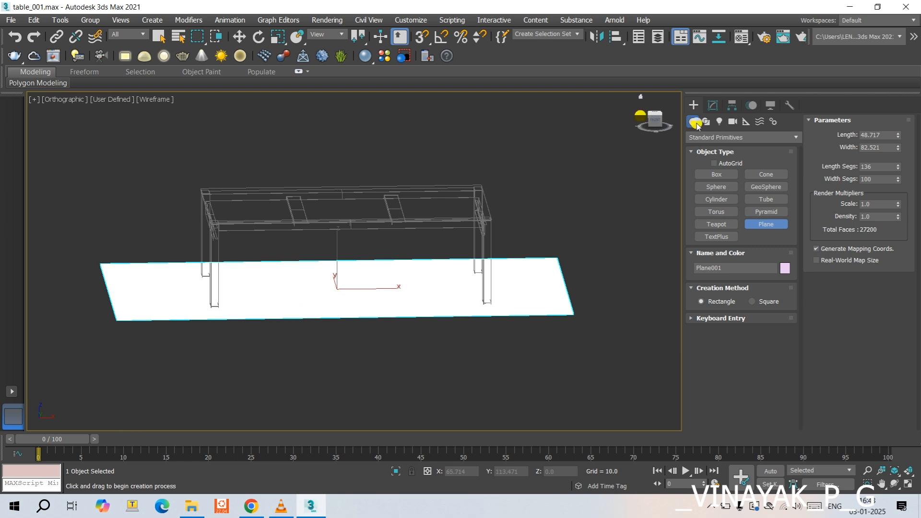
click(654, 120)
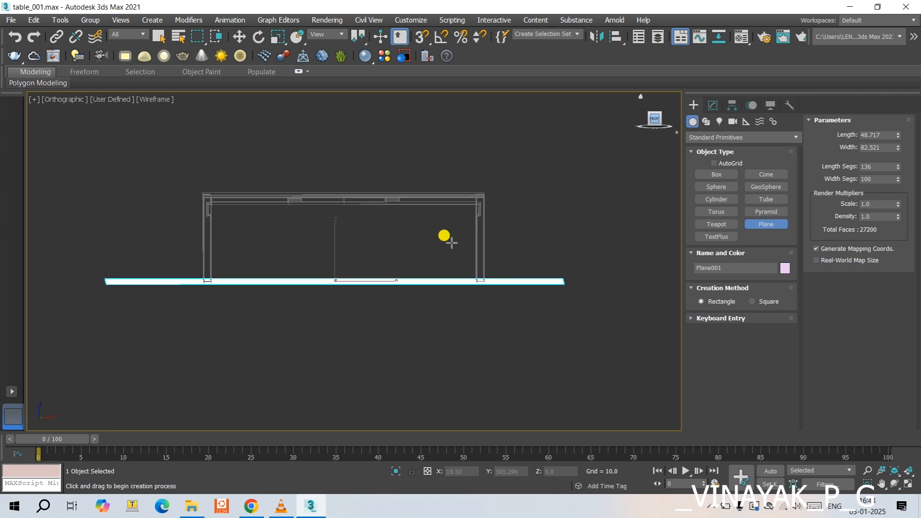
key(w)
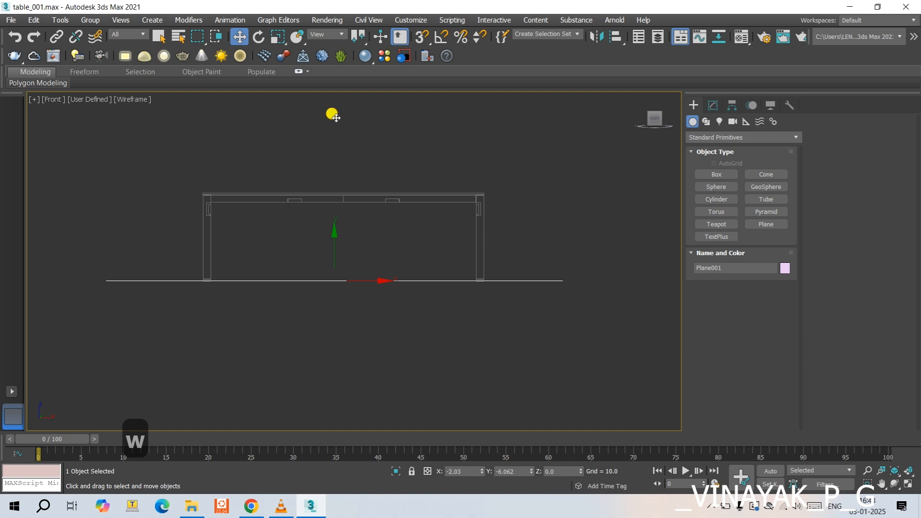
drag(337, 220, 339, 85)
scroll(356, 174, down, 2)
middle_drag(355, 174, 359, 232)
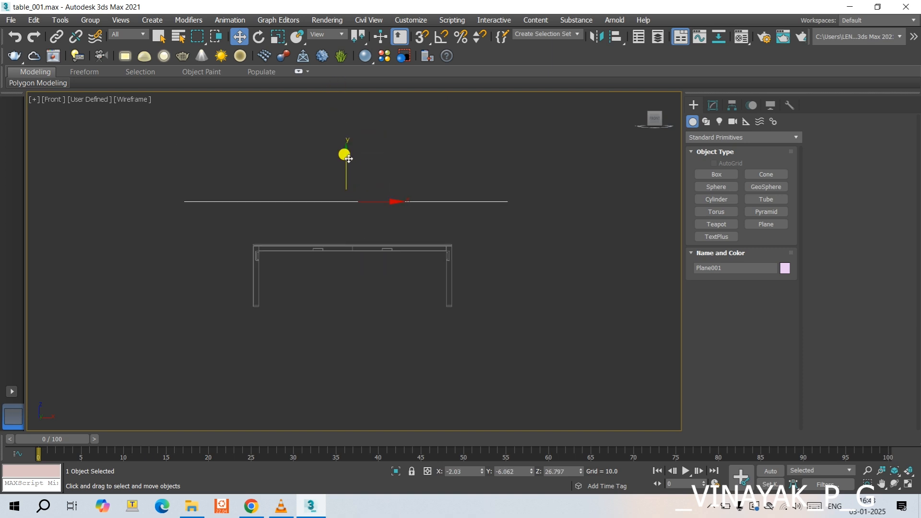
drag(344, 147, 342, 127)
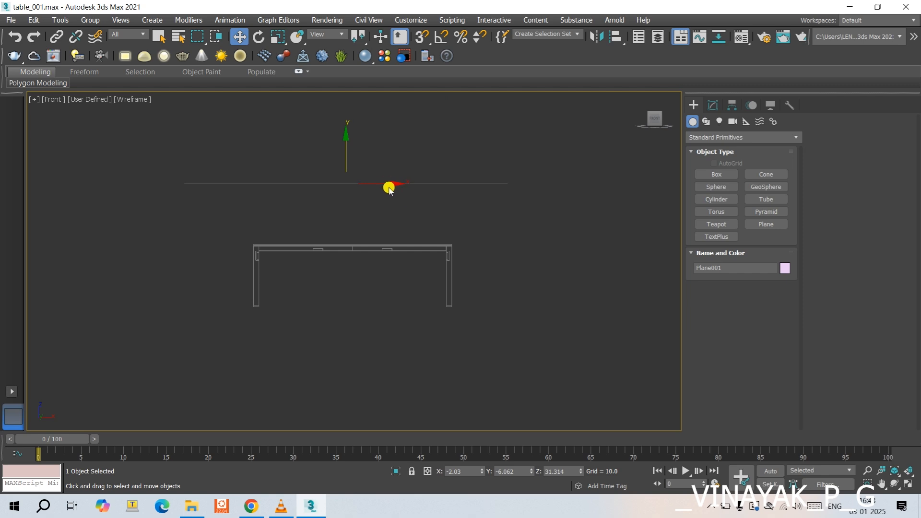
- Tilt the plane about 10.7 degrees around the Y axis above the table and show the grid in the top view
key(e)
drag(388, 177, 388, 185)
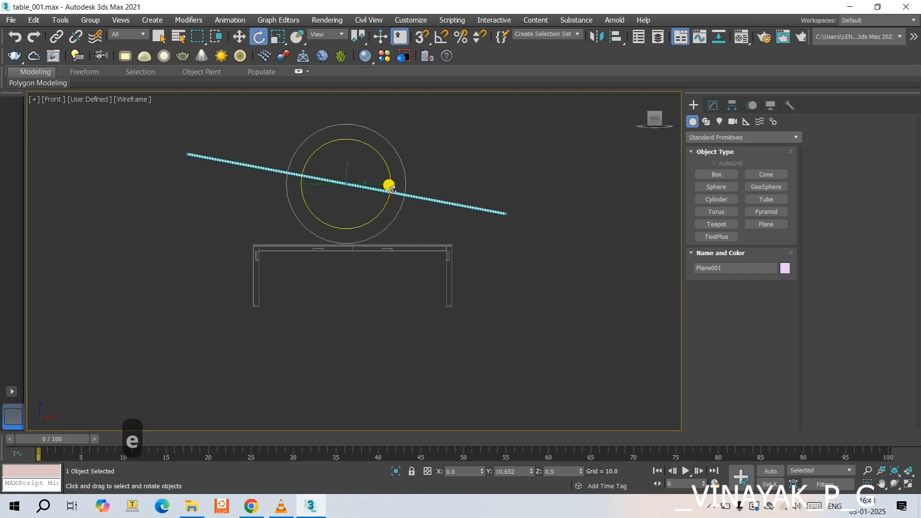
key(t)
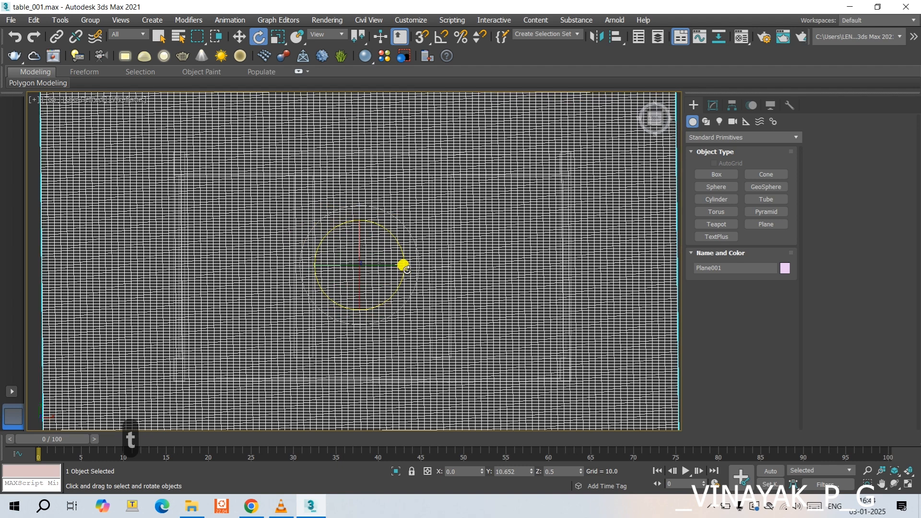
key(g)
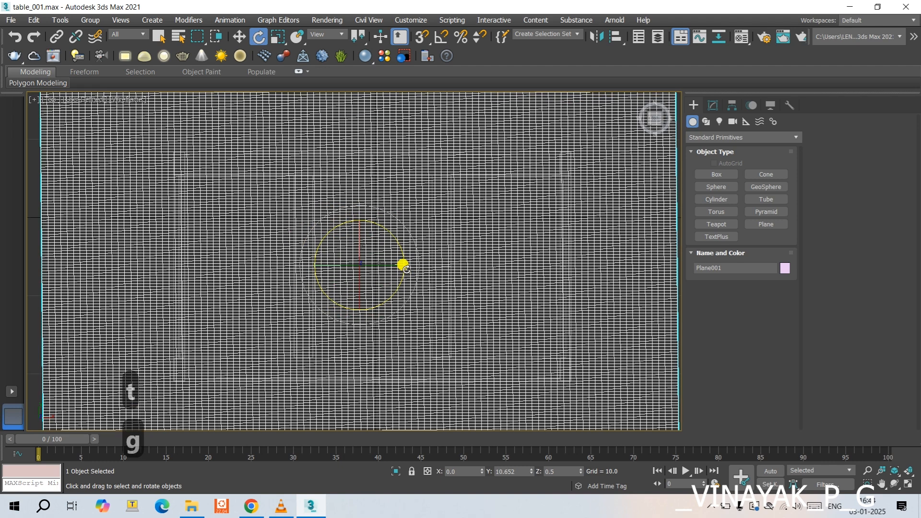
scroll(403, 265, down, 5)
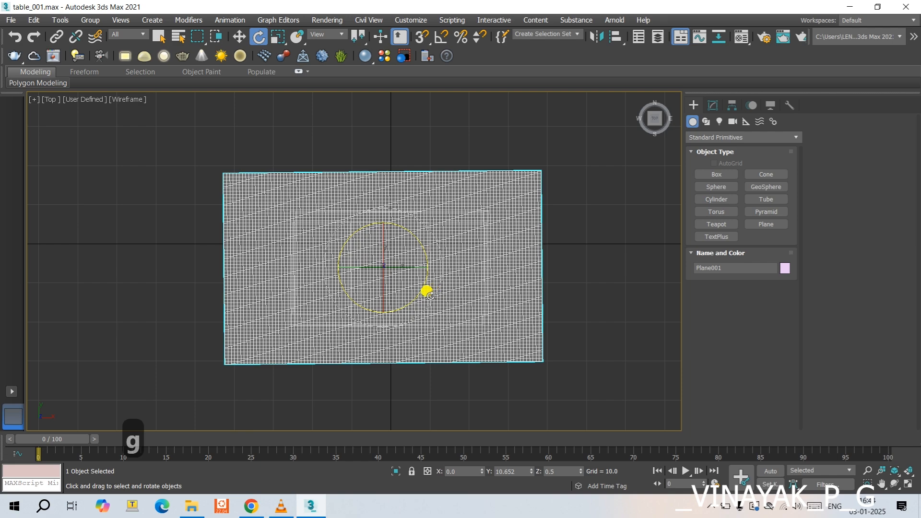
alt+middle_drag(425, 287, 437, 83)
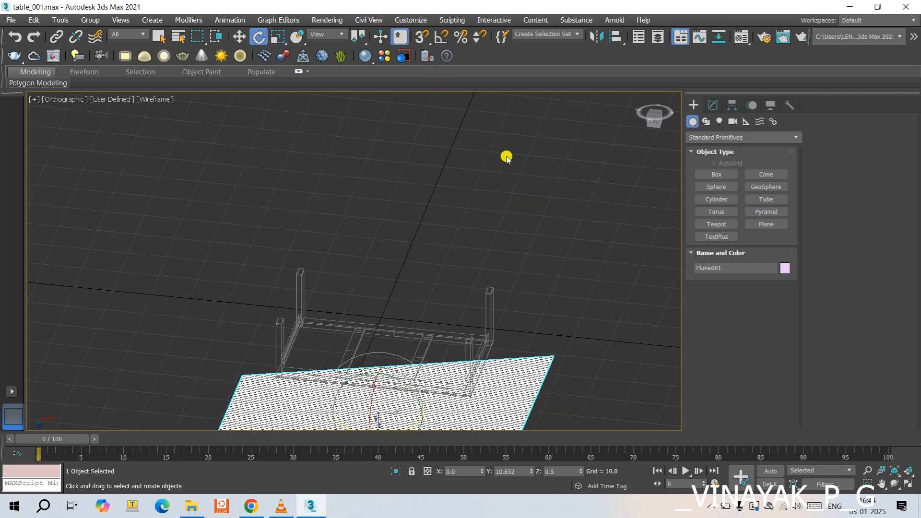
key(t)
scroll(484, 215, down, 4)
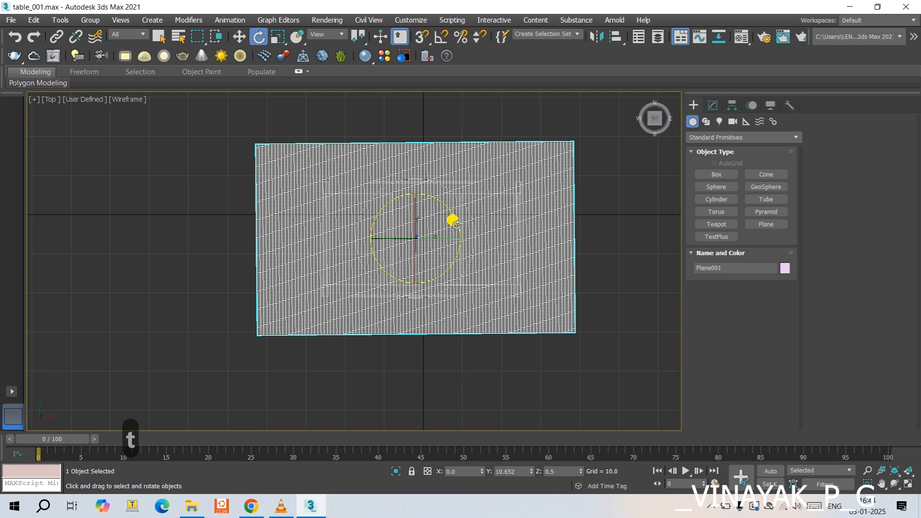
key(f)
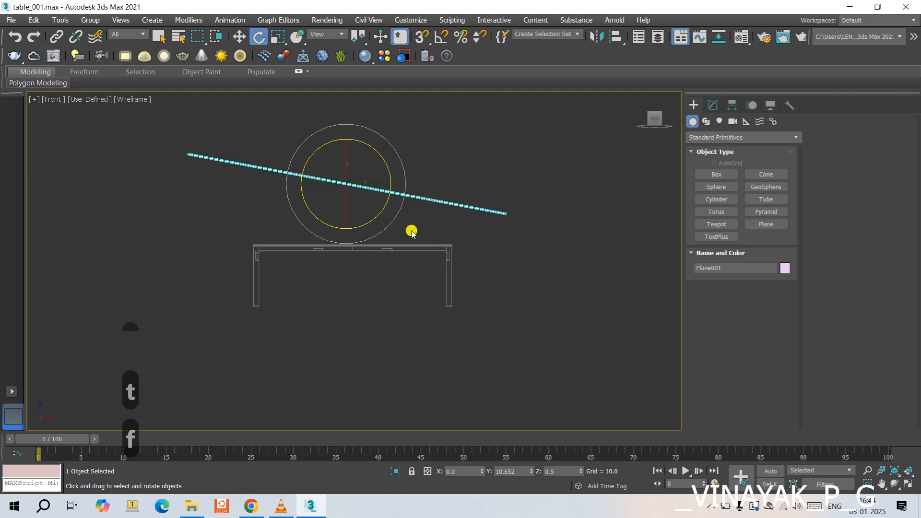
- Turn off edged faces in the perspective view and frame the tilted plane above the table from a low side angle
key(p)
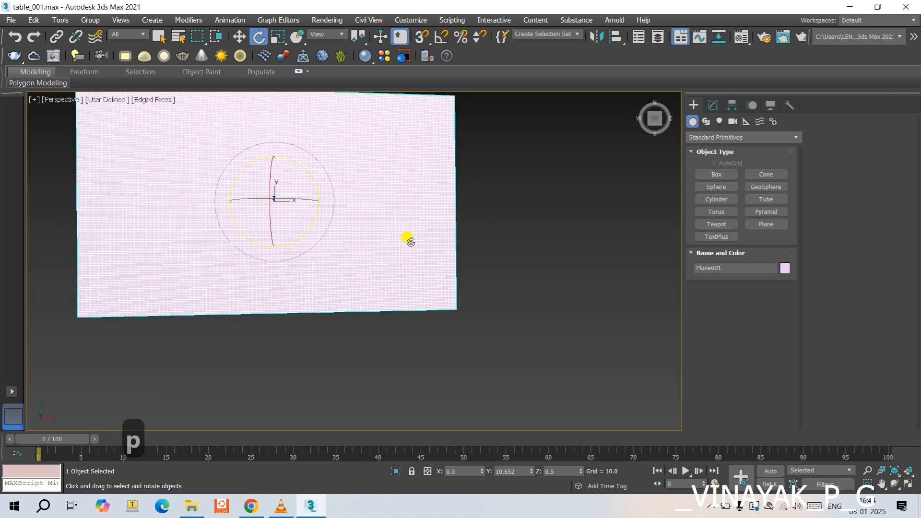
key(F4)
scroll(391, 227, down, 5)
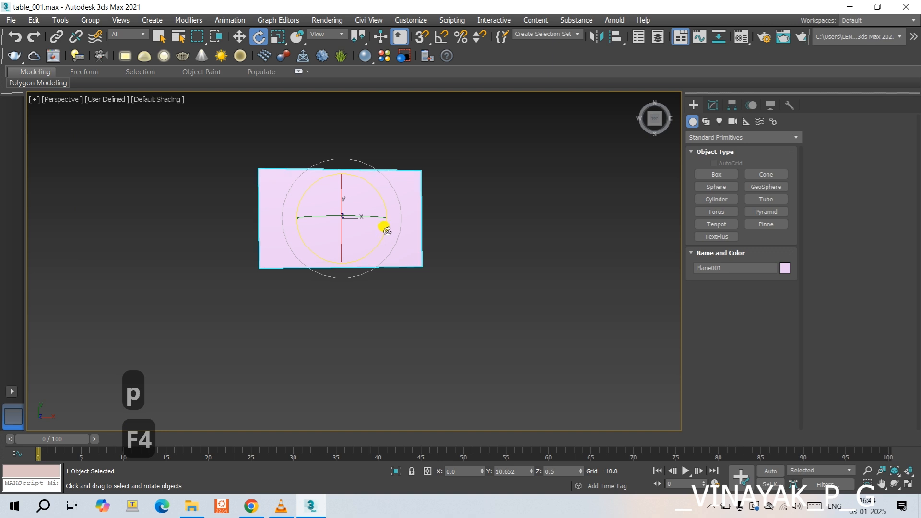
alt+middle_drag(386, 231, 375, 151)
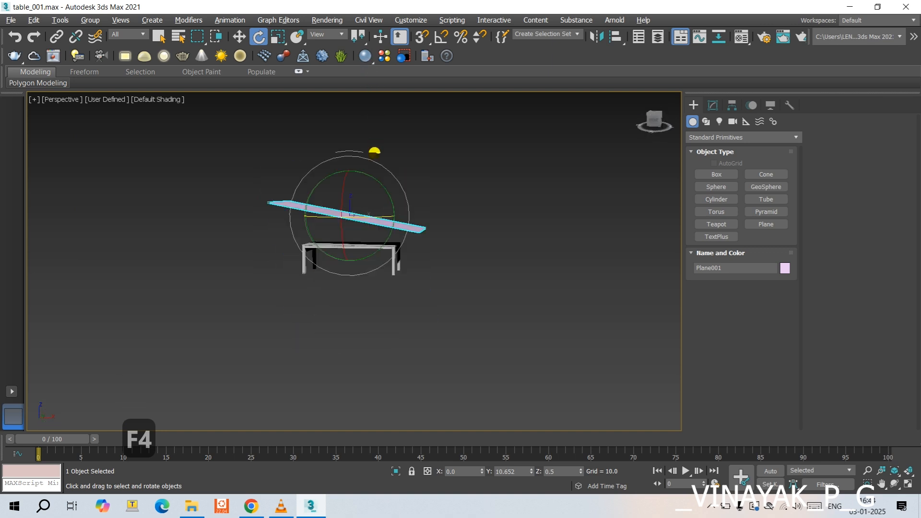
mouse_move(351, 232)
alt+middle_down()
mouse_move(351, 268)
mouse_move(357, 232)
alt+middle_up()
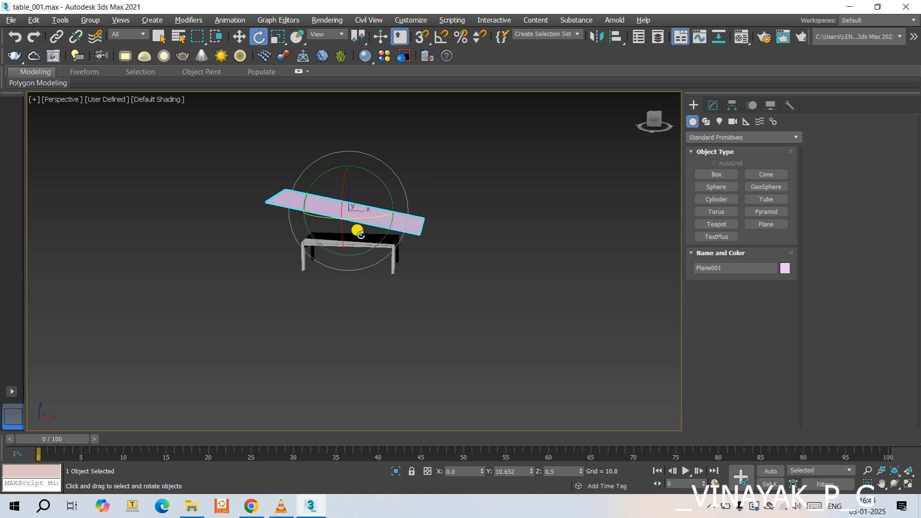
middle_drag(413, 218, 447, 226)
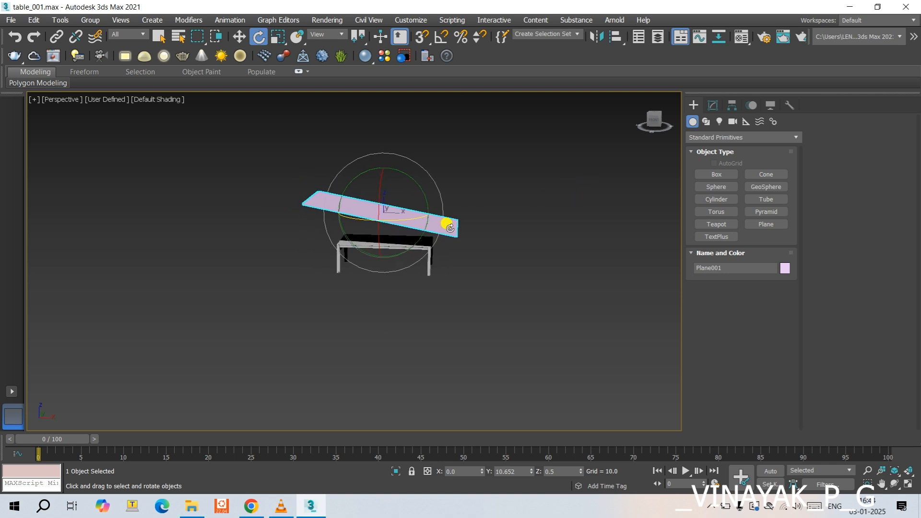
- Apply the Cloth modifier to the tilted plane above the table
click(711, 105)
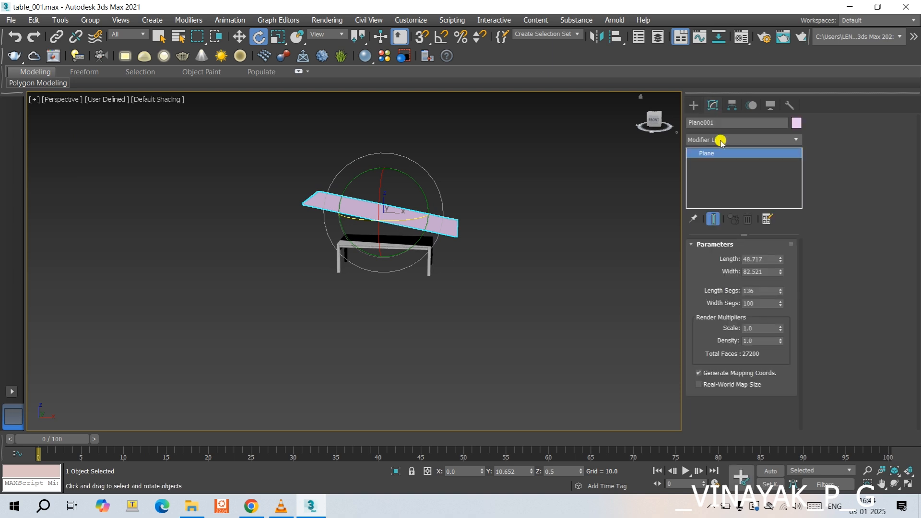
click(720, 140)
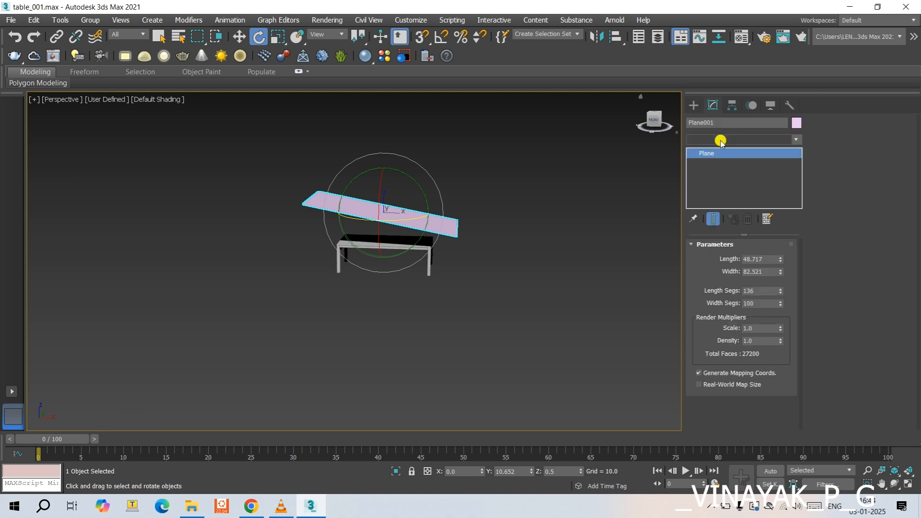
text(cl)
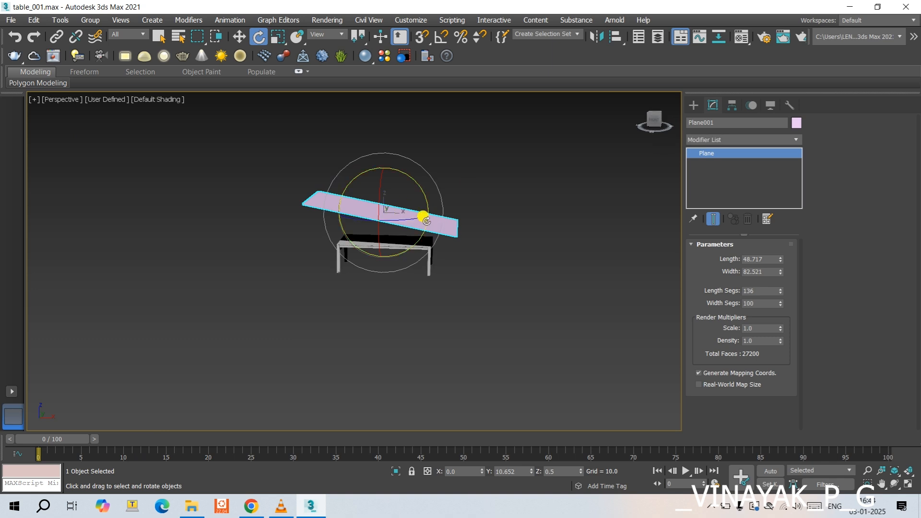
click(709, 142)
text(x)
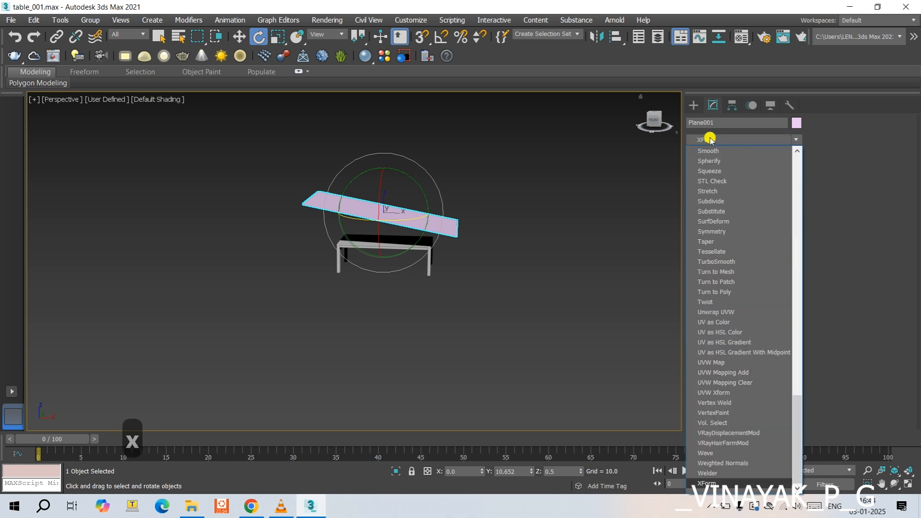
click(881, 149)
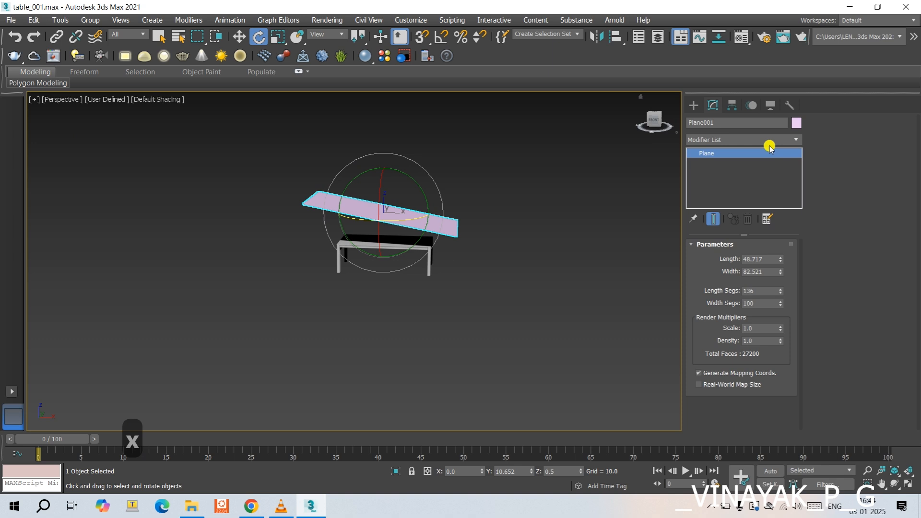
click(728, 137)
text(cl)
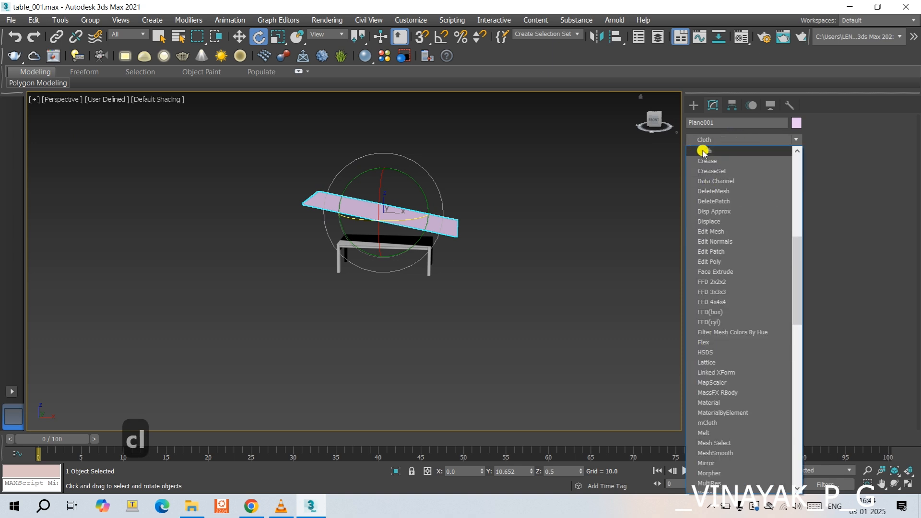
click(703, 152)
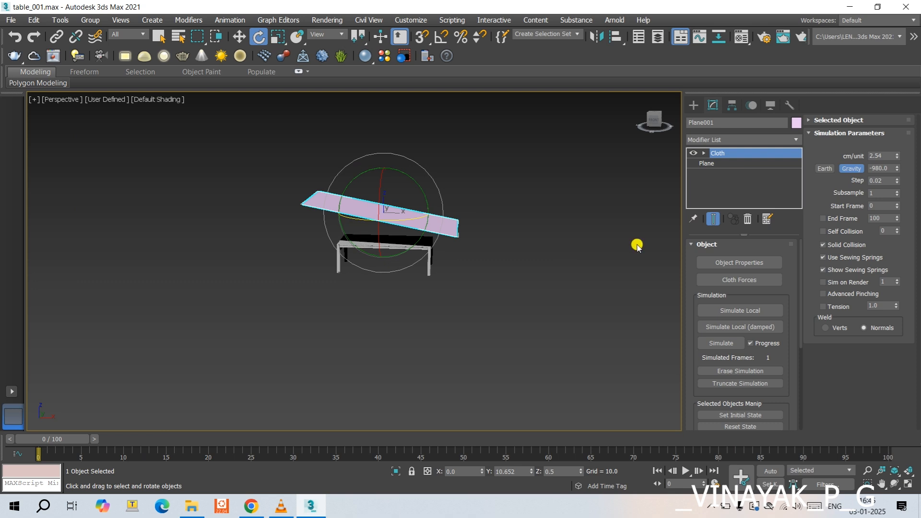
- Define Plane001 as a Cloth object in the simulation's object properties, using the Cotton preset
click(733, 264)
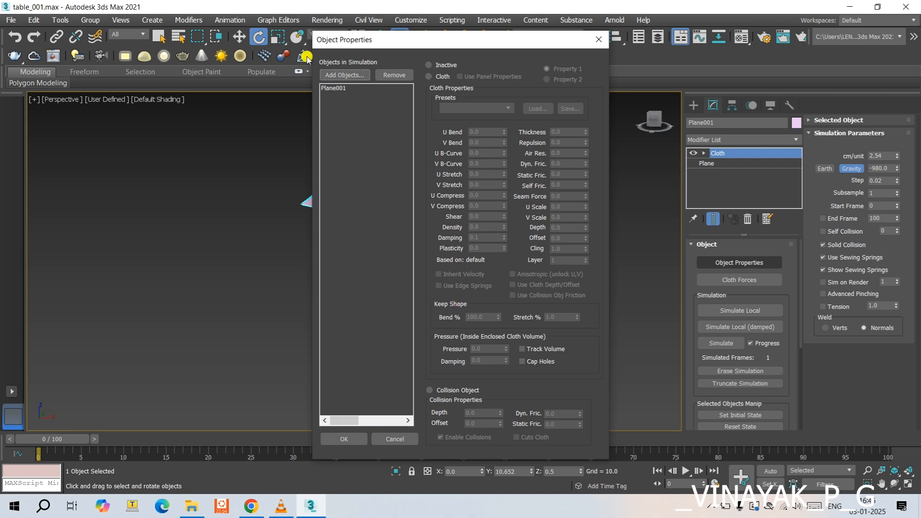
click(339, 89)
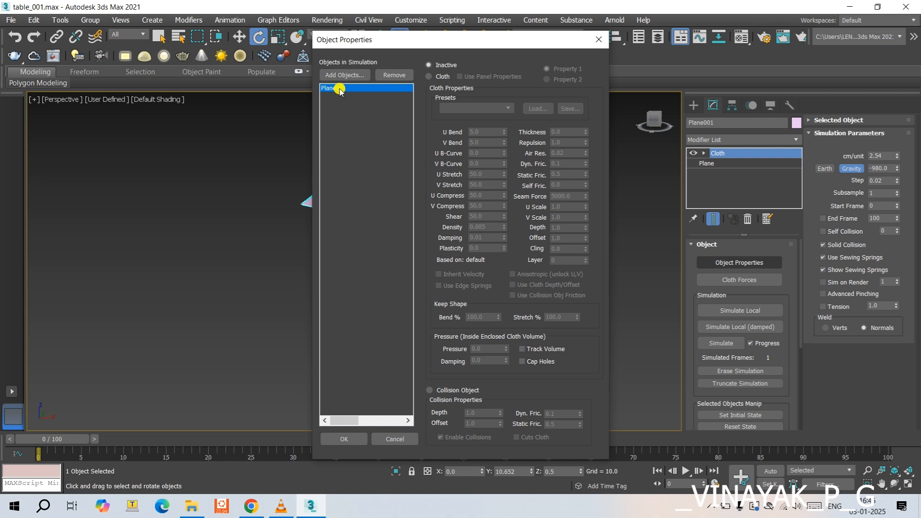
click(429, 77)
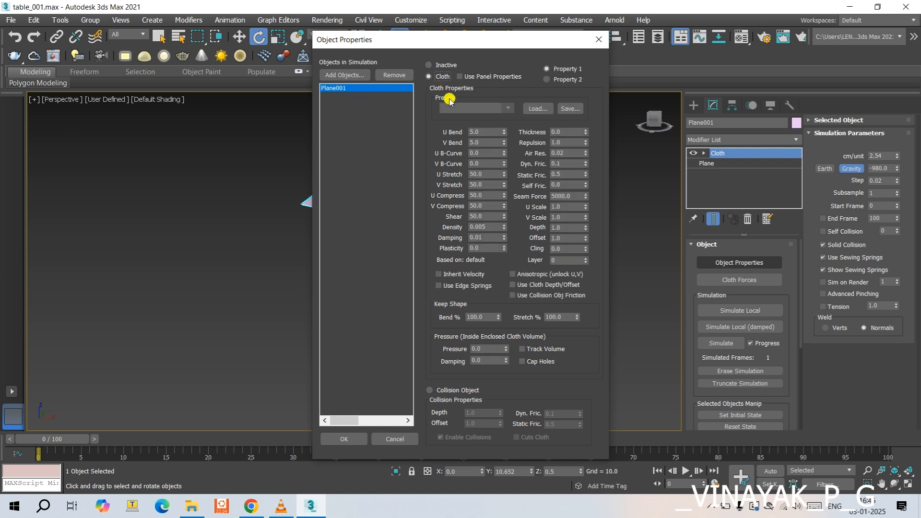
click(507, 110)
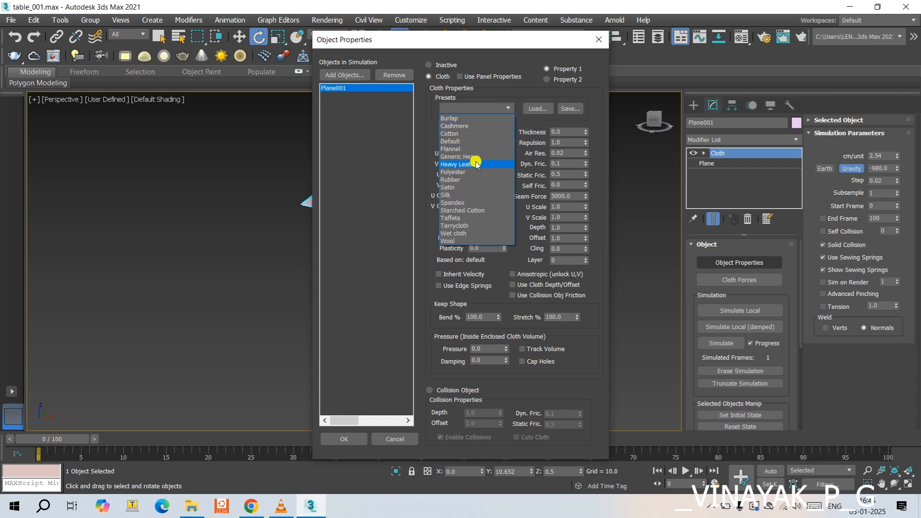
click(453, 134)
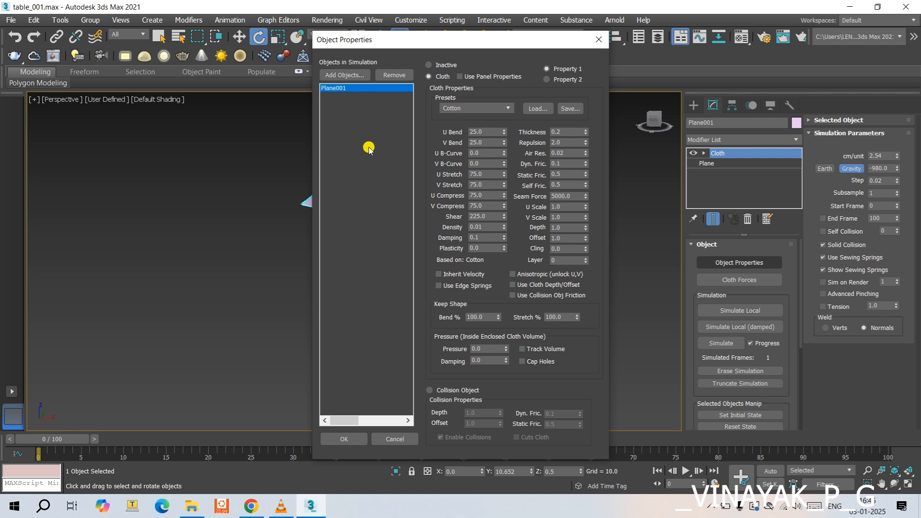
- Add the table parts obj_01 and obj_02 to the cloth simulation and define both as collision objects
click(344, 74)
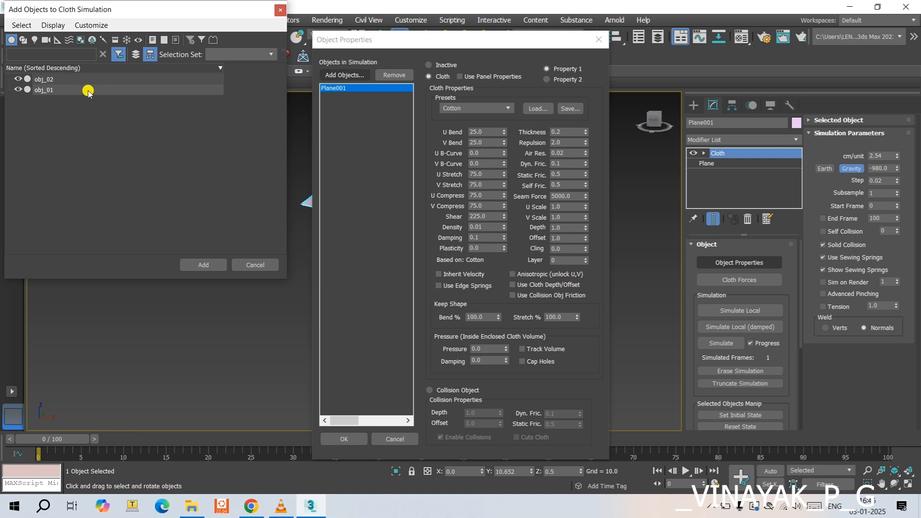
drag(89, 86, 88, 79)
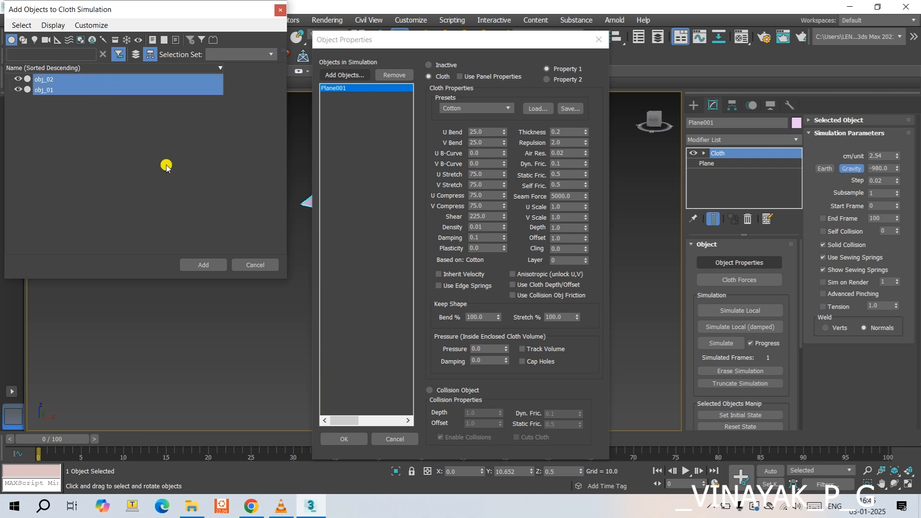
click(205, 264)
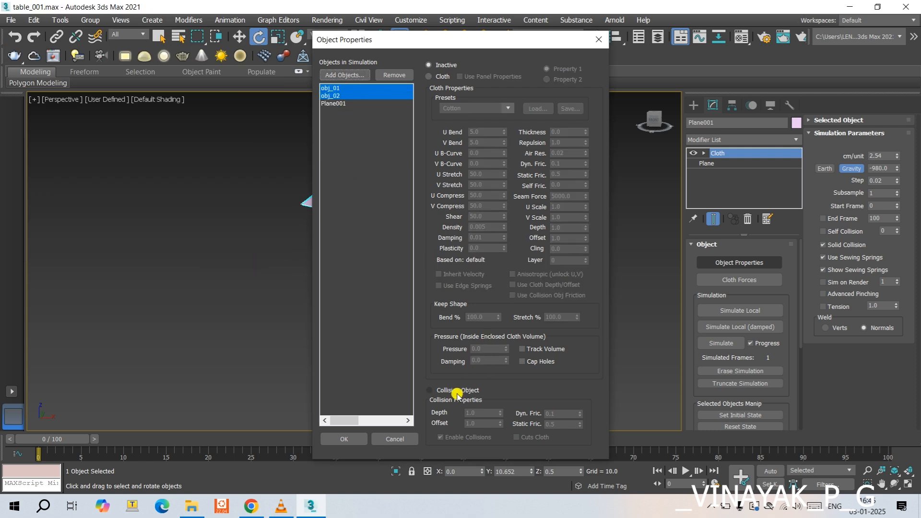
click(457, 390)
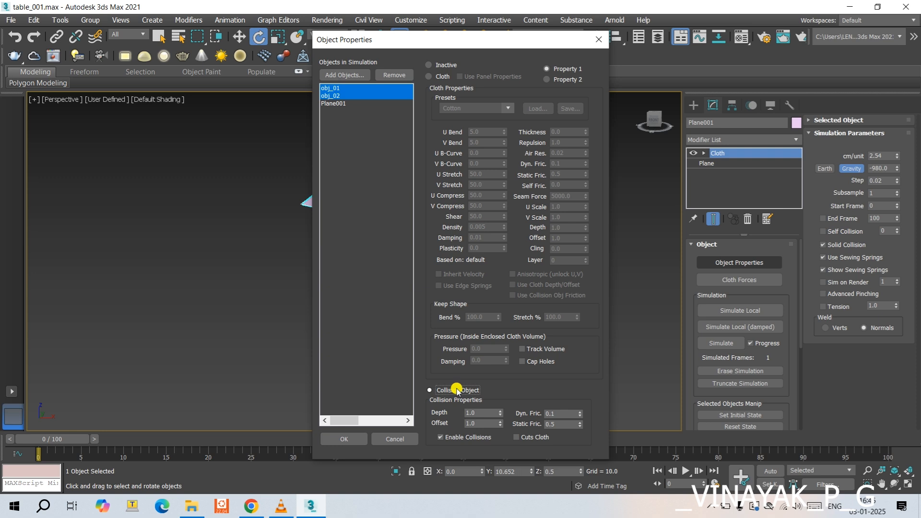
click(345, 438)
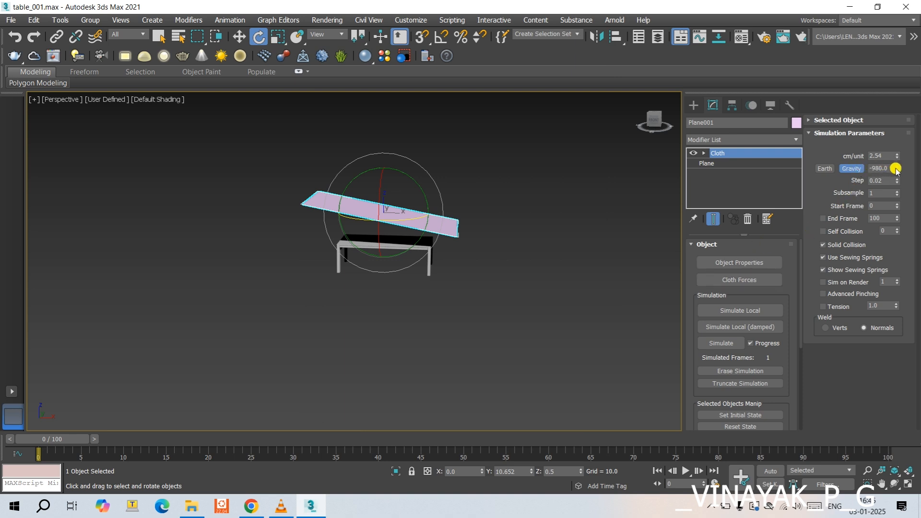
- Enable Self Collision and start the local cloth simulation, displaying it in a shaded, angled orthographic view
click(846, 230)
click(744, 311)
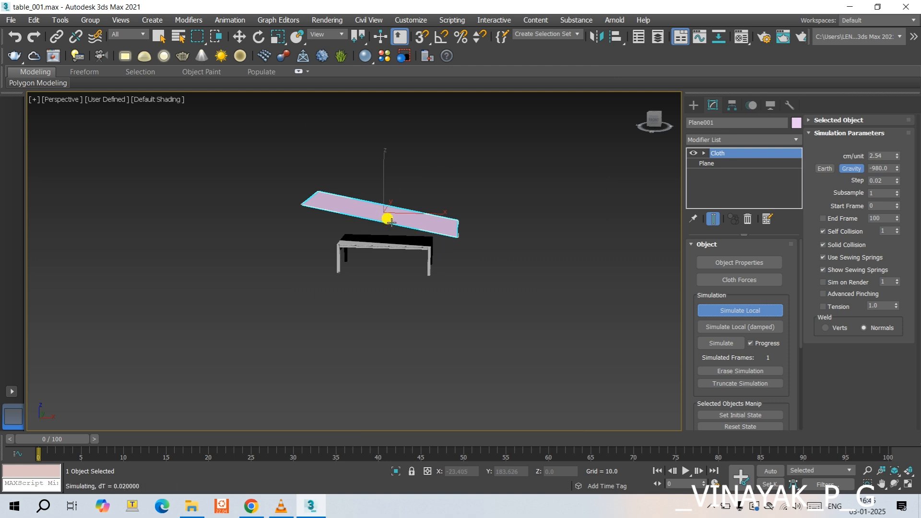
key(f)
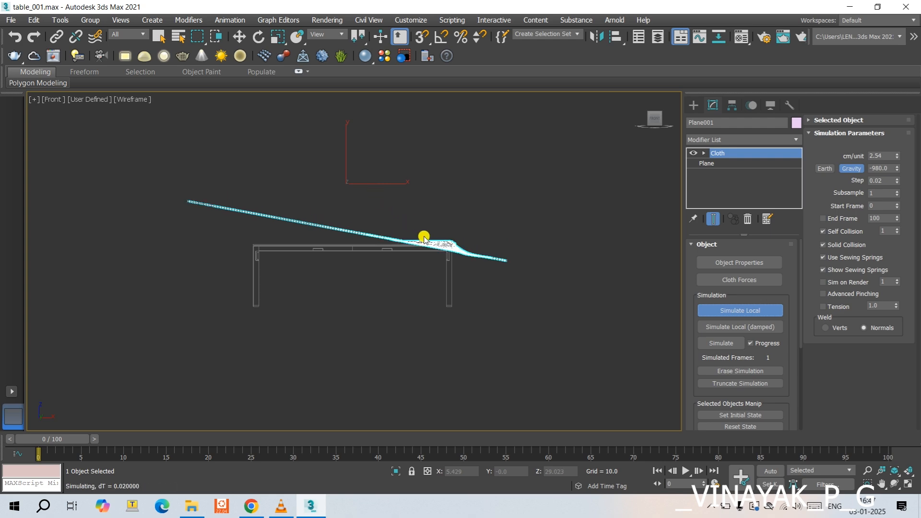
alt+middle_drag(424, 239, 392, 272)
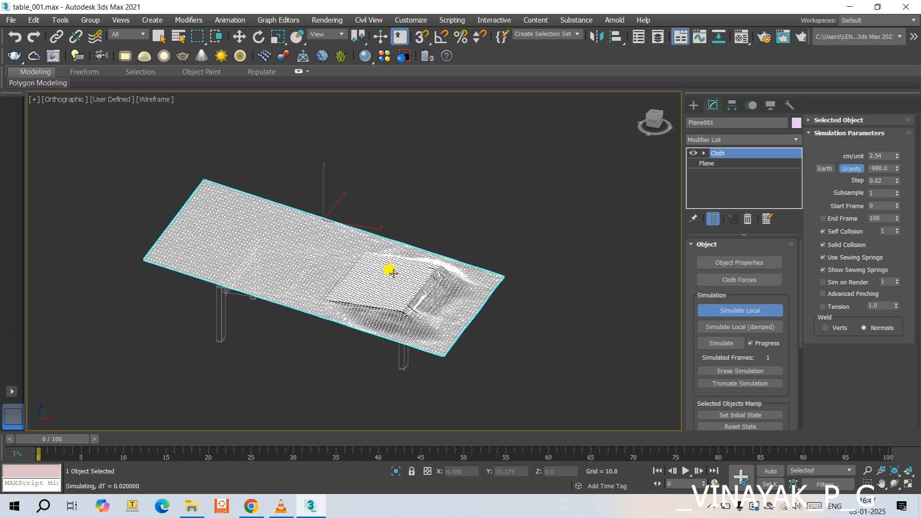
key(F4)
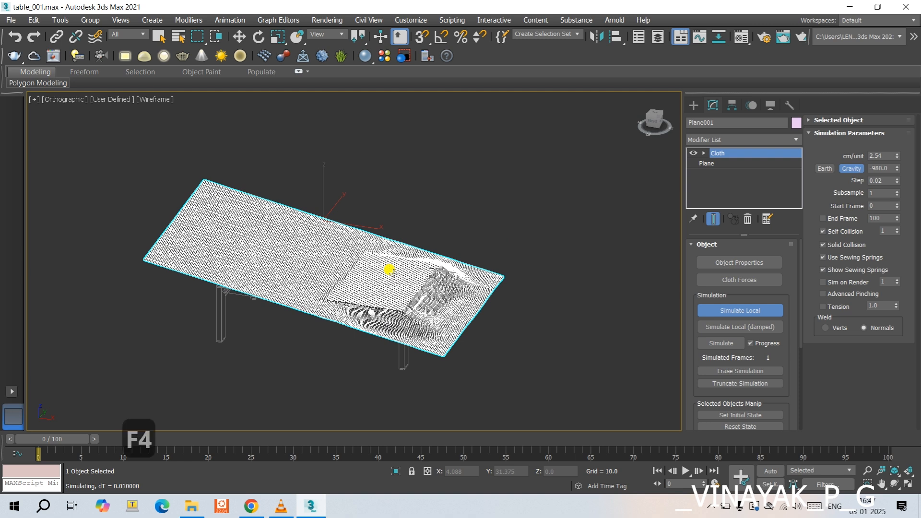
key(F4)
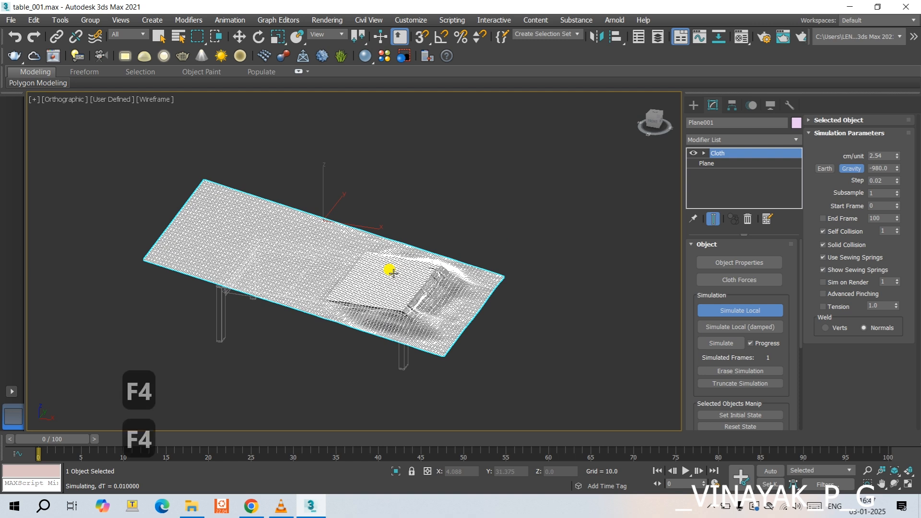
key(F3)
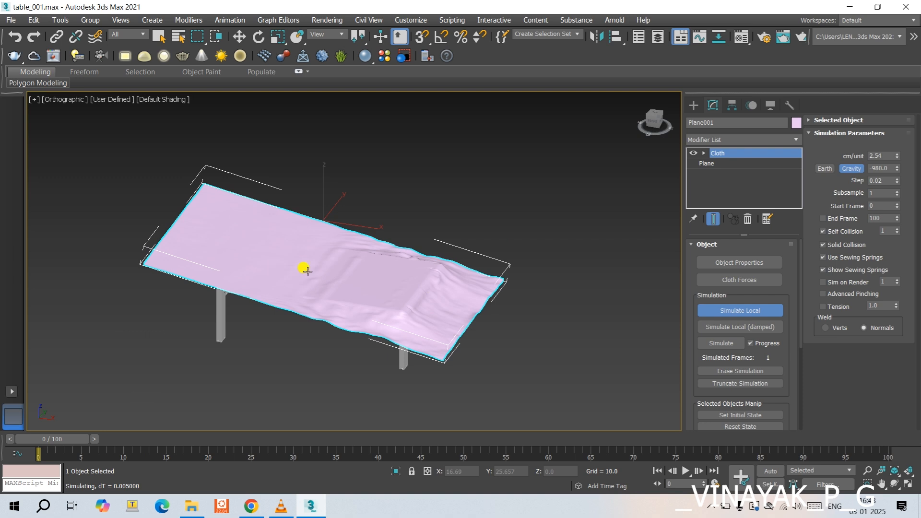
- Let the cloth drape fully over the table, stop the local simulation and deselect the cloth
scroll(308, 271, up, 2)
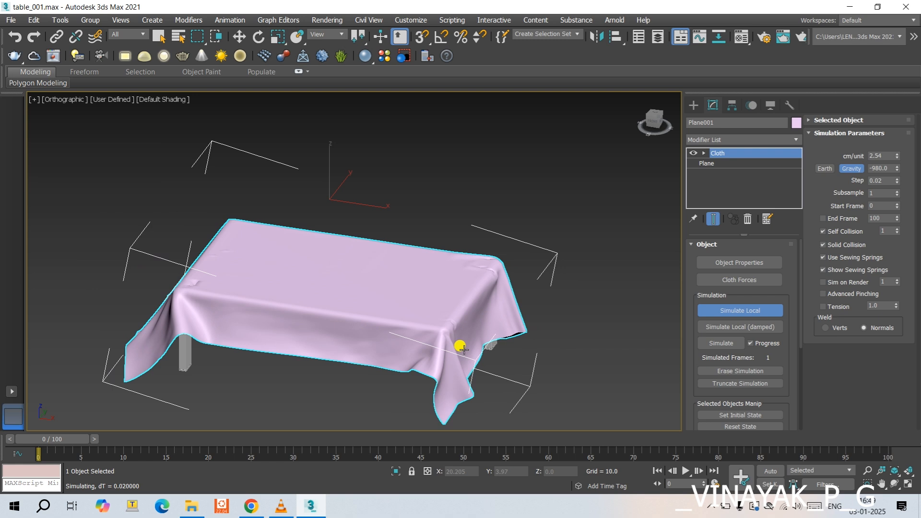
scroll(428, 304, down, 2)
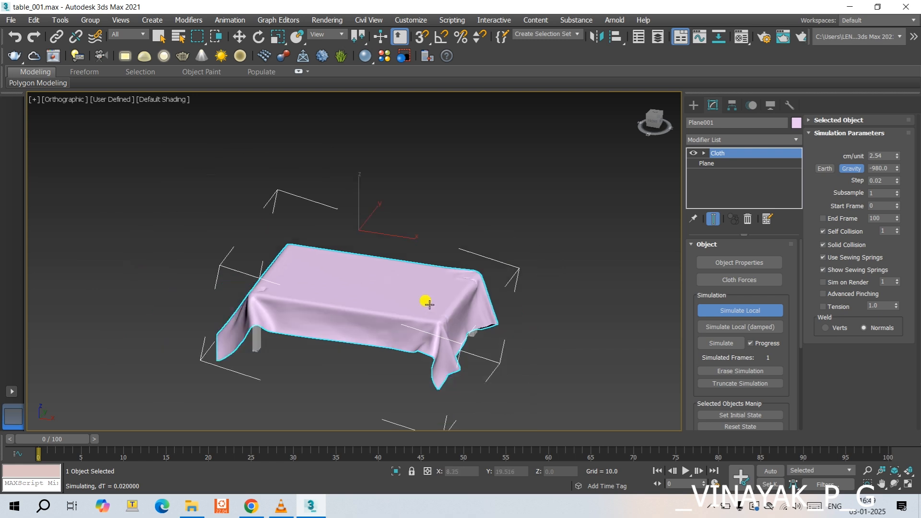
alt+middle_drag(428, 303, 430, 338)
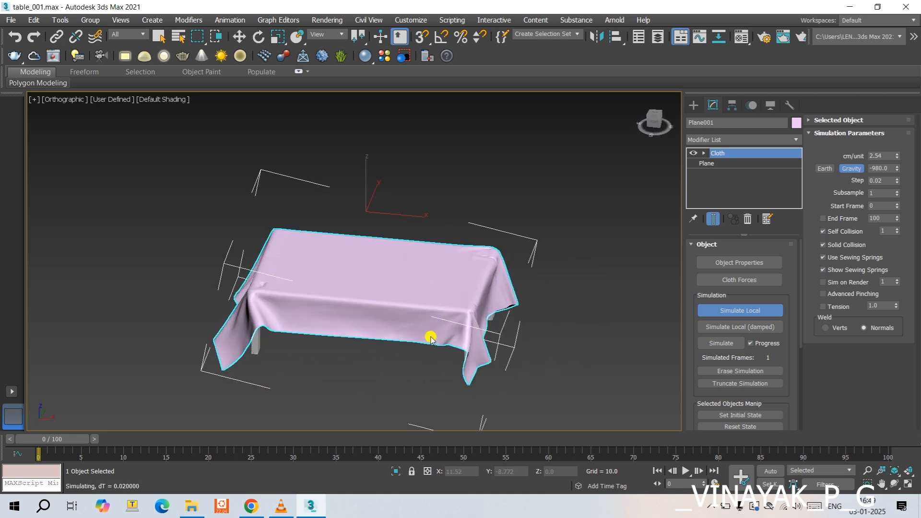
scroll(431, 338, up, 2)
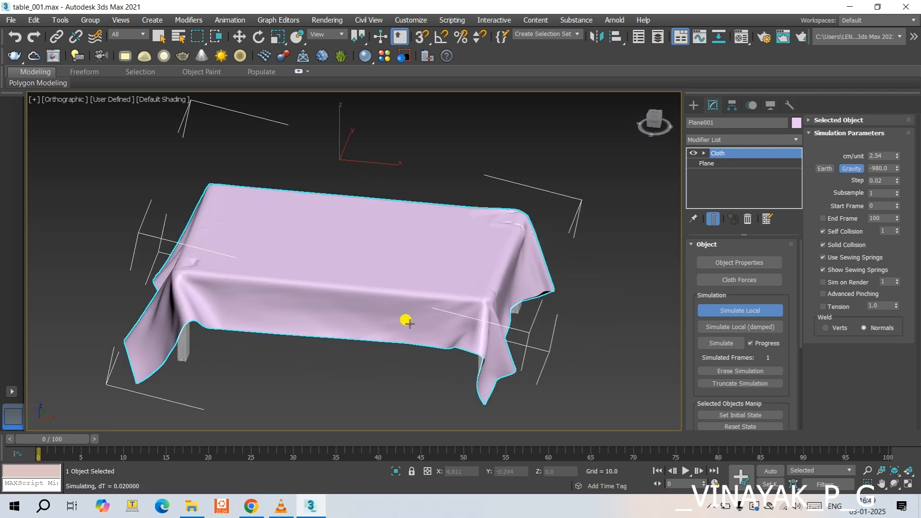
scroll(263, 282, up, 2)
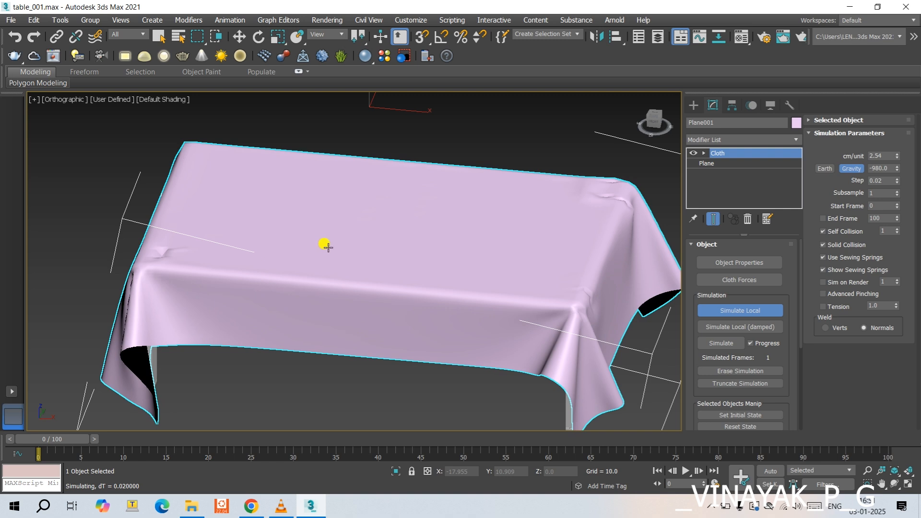
scroll(327, 246, down, 2)
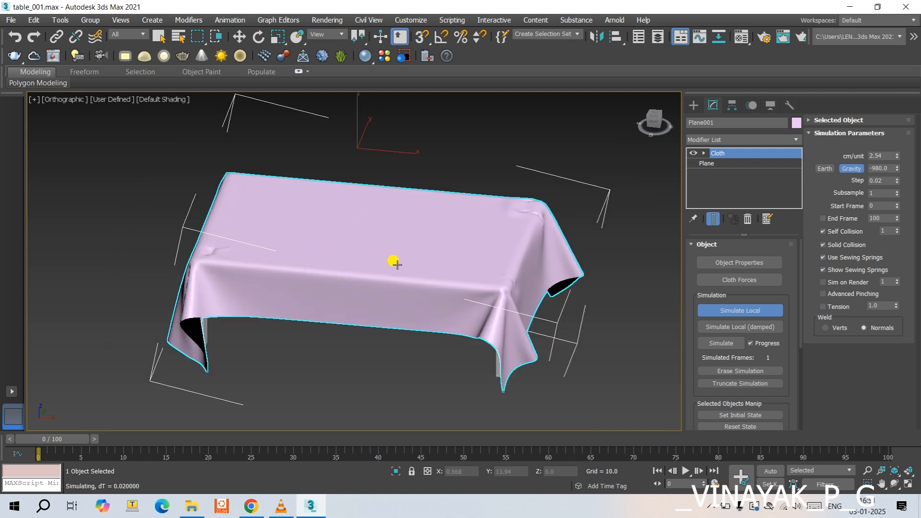
click(751, 311)
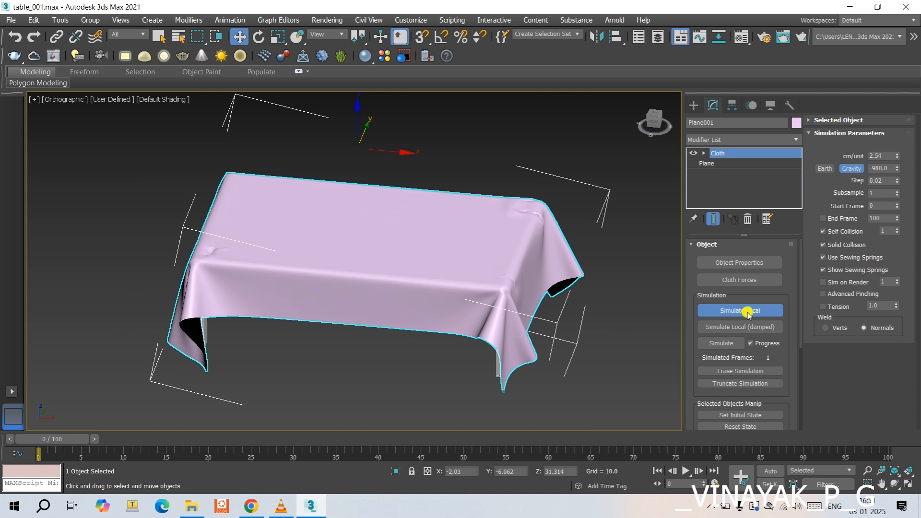
click(605, 246)
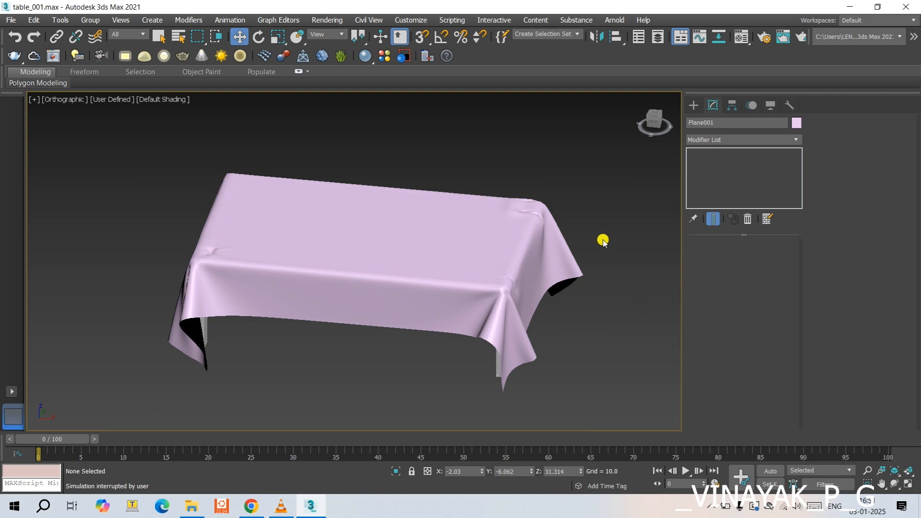
click(526, 288)
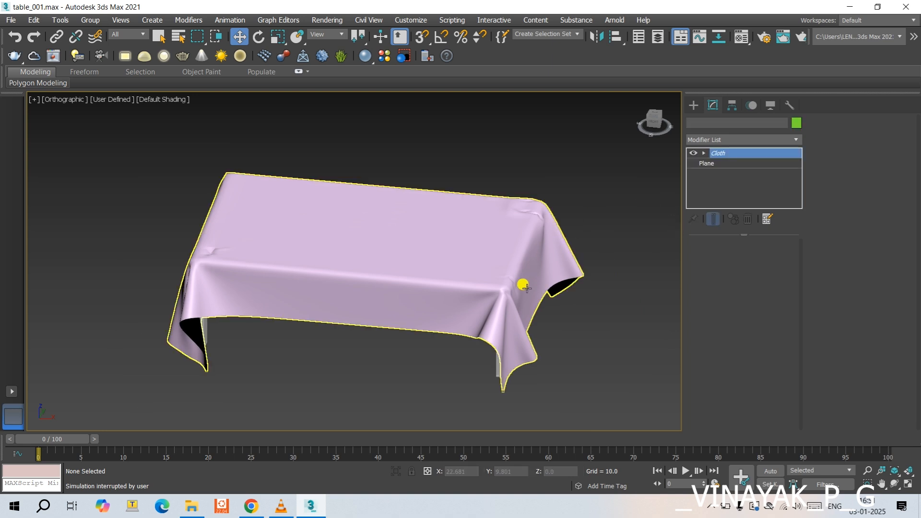
click(647, 231)
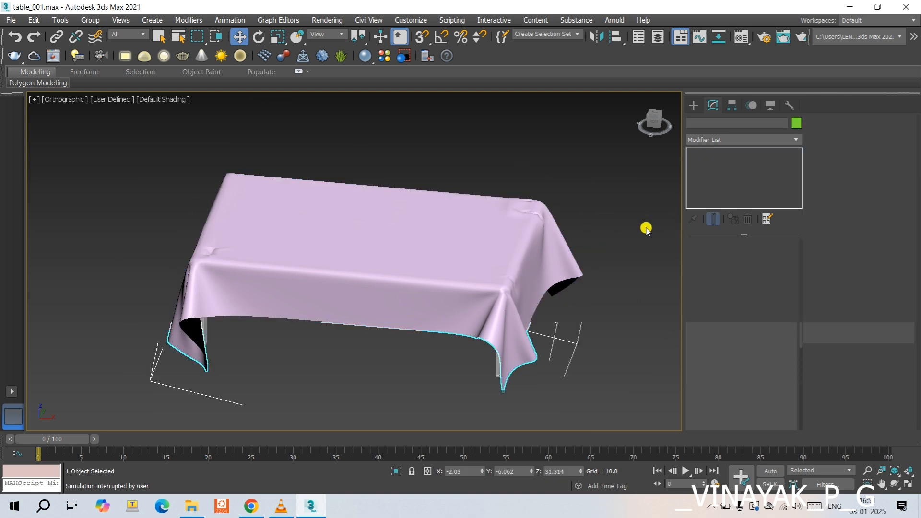
click(550, 252)
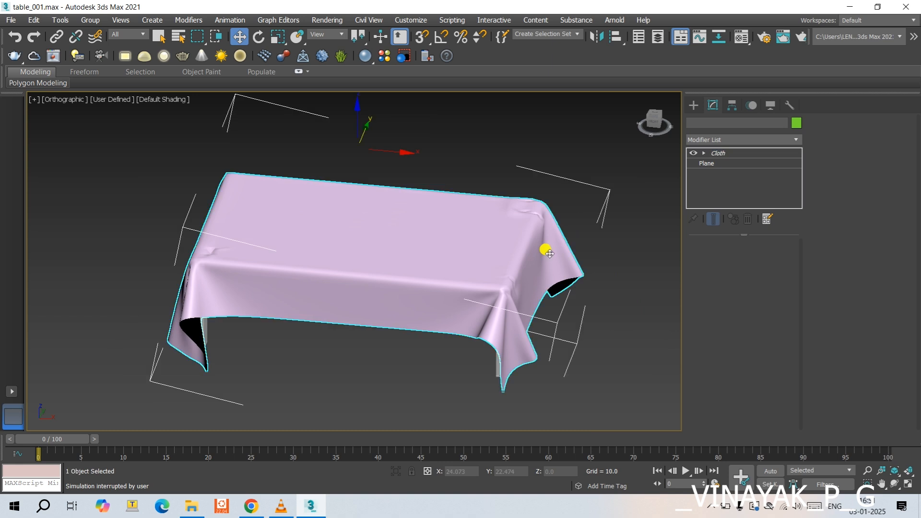
click(660, 281)
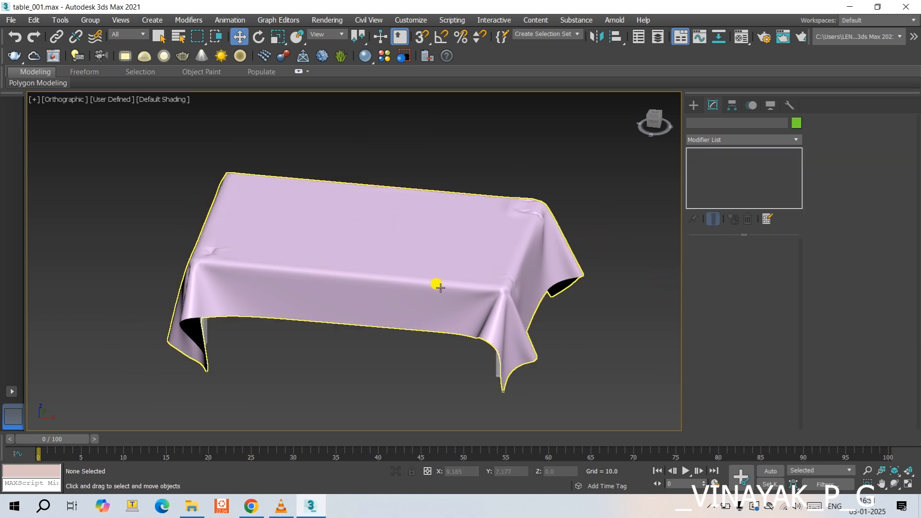
- Choose a Bitmap map for the Diffuse colour of the 01 - Default material
key(m)
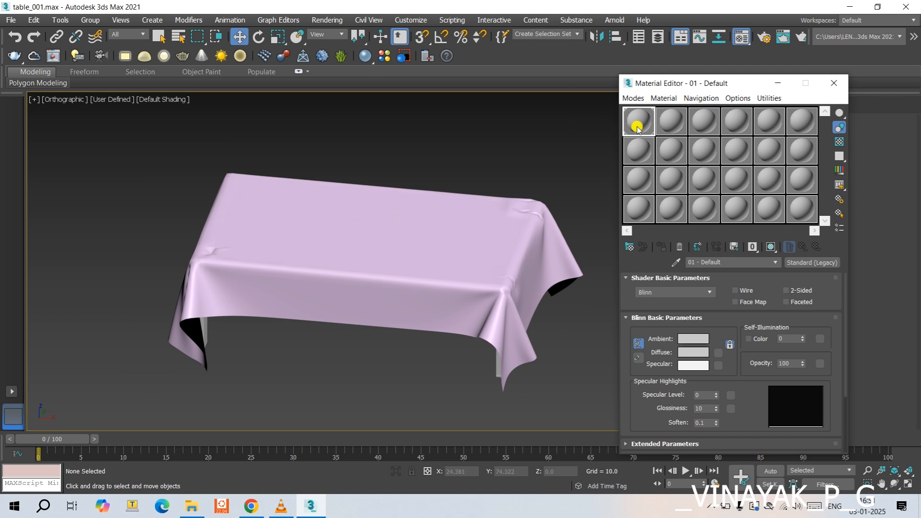
click(718, 354)
scroll(465, 313, down, 2)
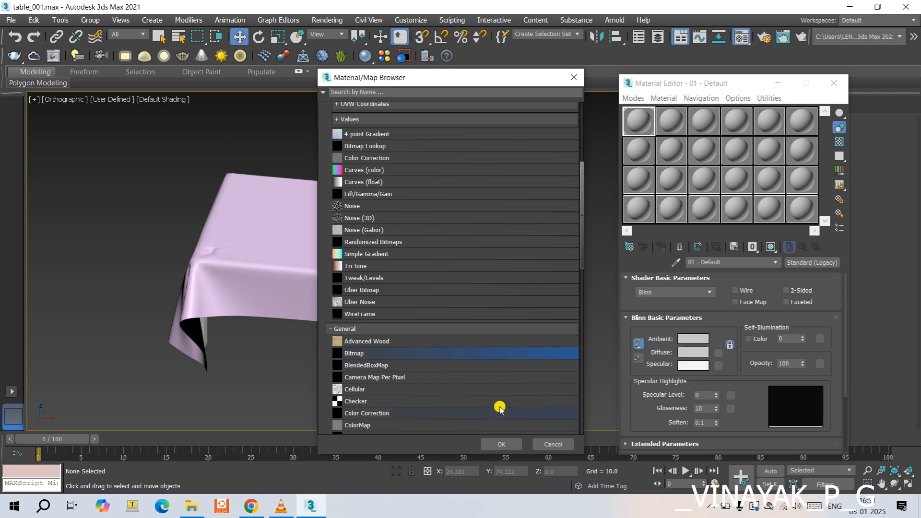
click(501, 445)
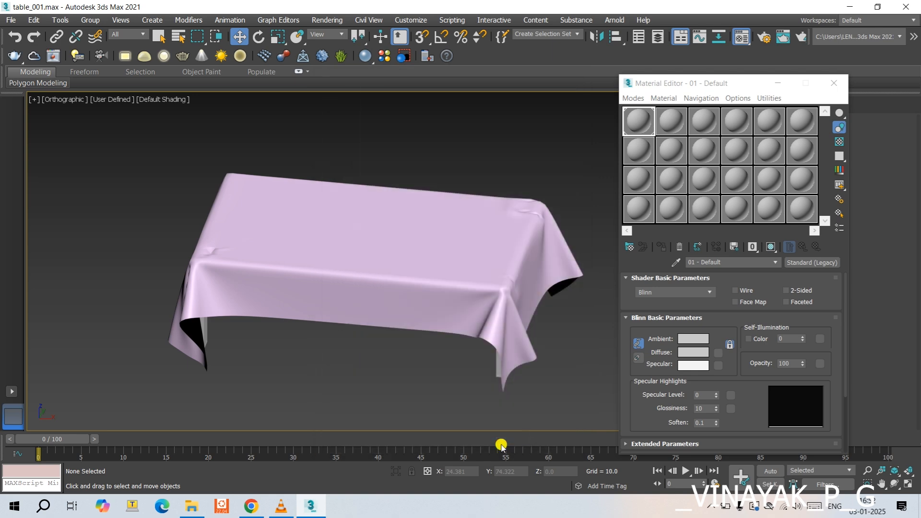
- Browse to the CLOTHS image folder in 3D MAX MATERAILS\max materials on the TOSHIBA EXT (E:) drive
click(43, 194)
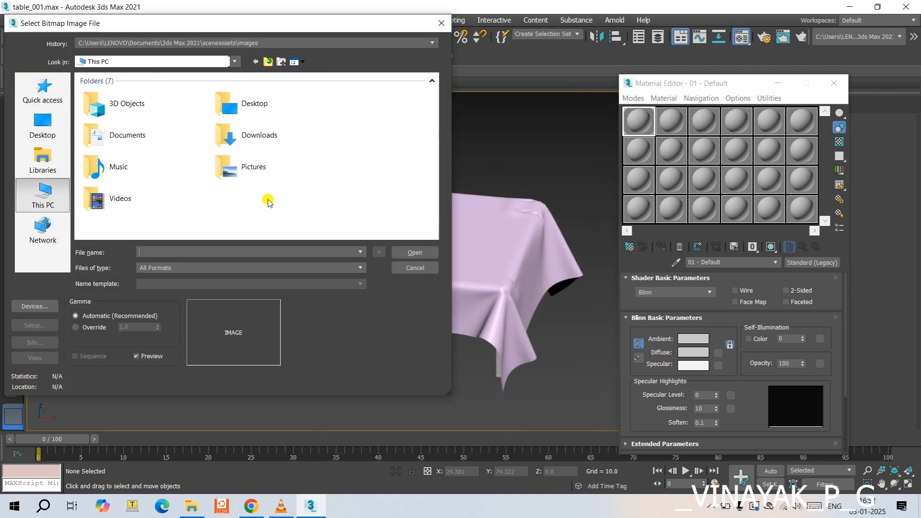
scroll(272, 207, down, 1)
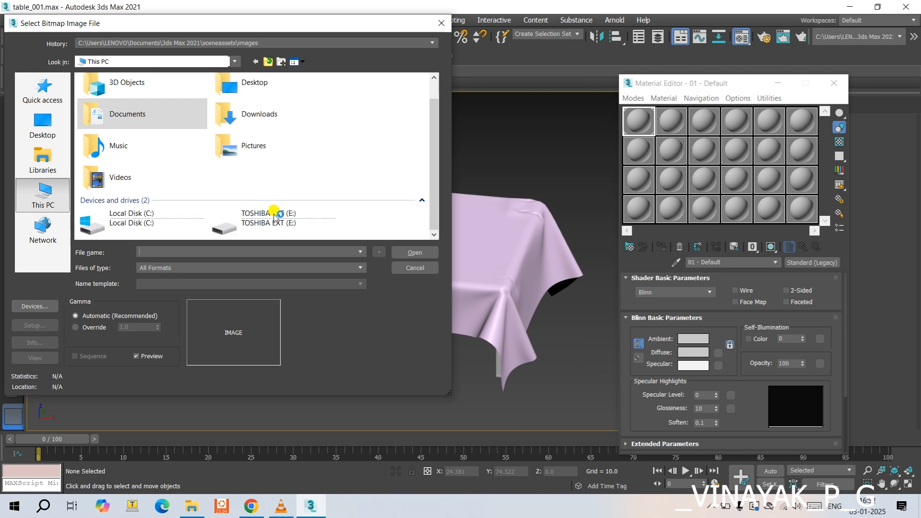
double_click(272, 212)
scroll(272, 212, down, 2)
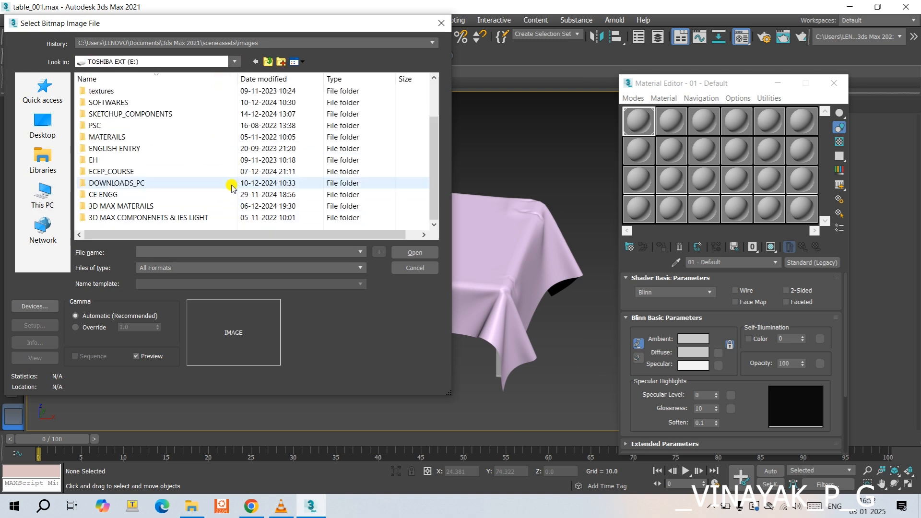
double_click(186, 206)
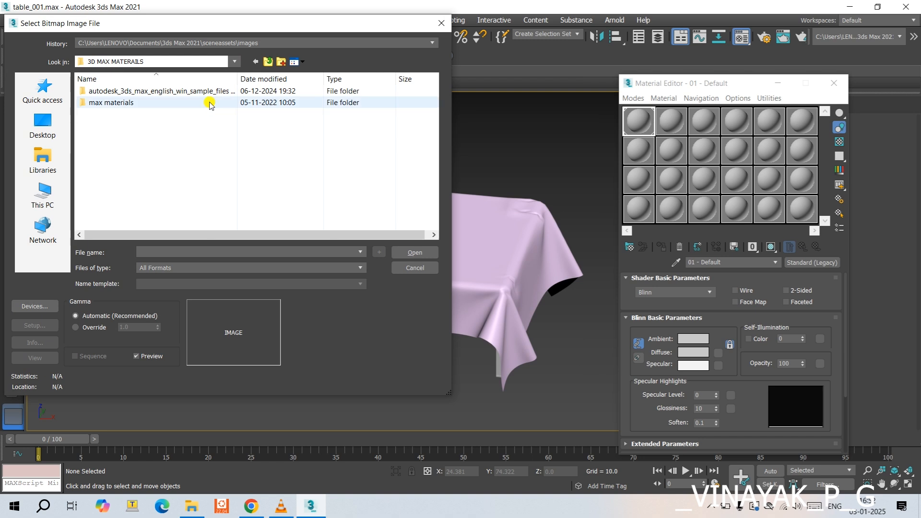
double_click(210, 102)
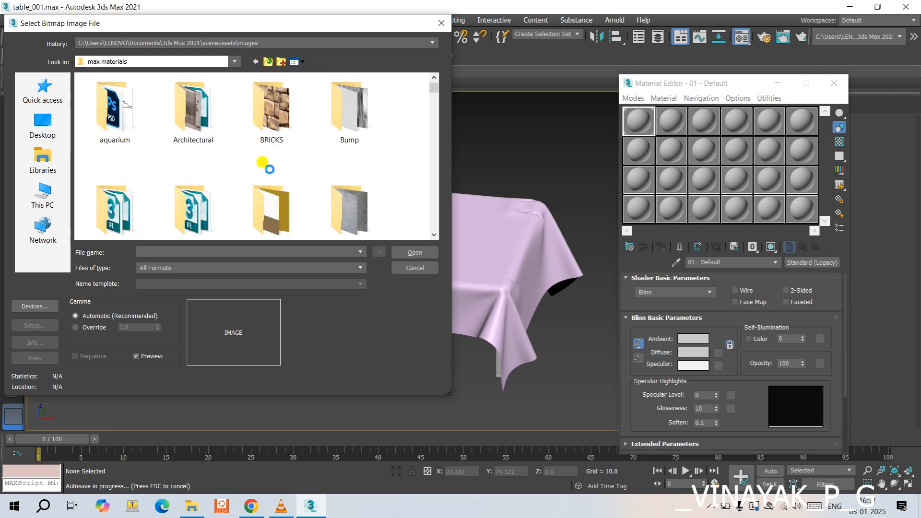
scroll(245, 154, down, 4)
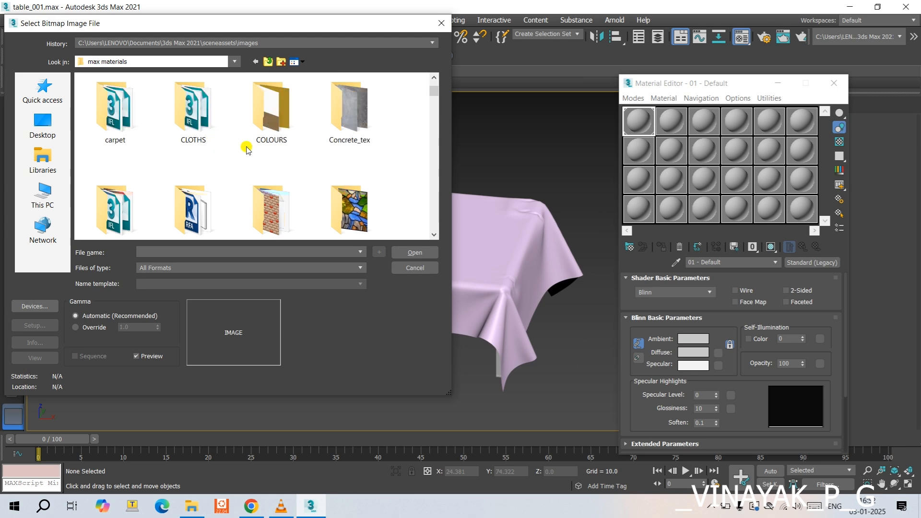
double_click(206, 124)
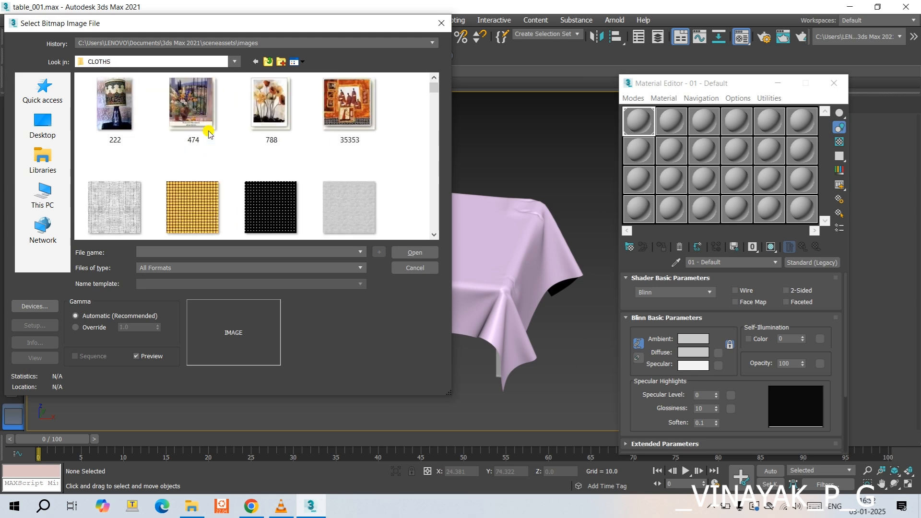
- Load the red carpet image r3w from the CLOTHS folder as the diffuse bitmap
scroll(282, 130, down, 6)
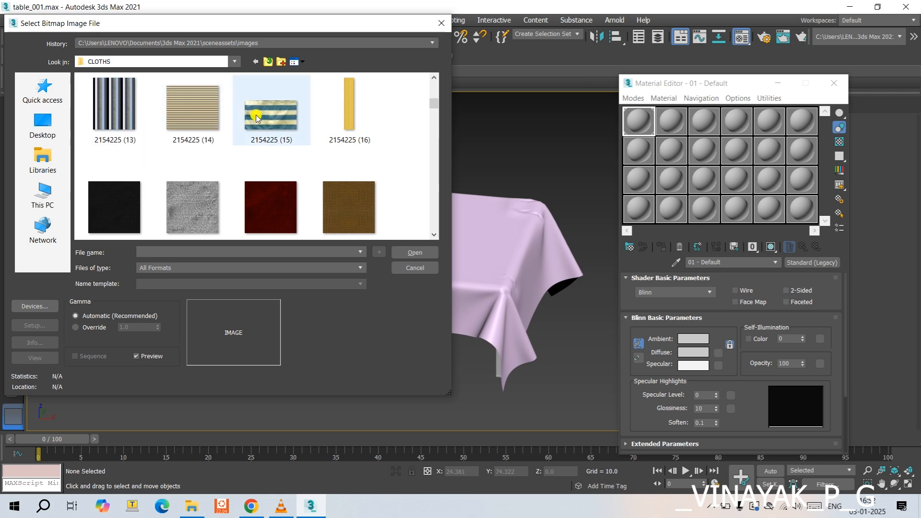
scroll(250, 127, down, 3)
scroll(216, 131, down, 3)
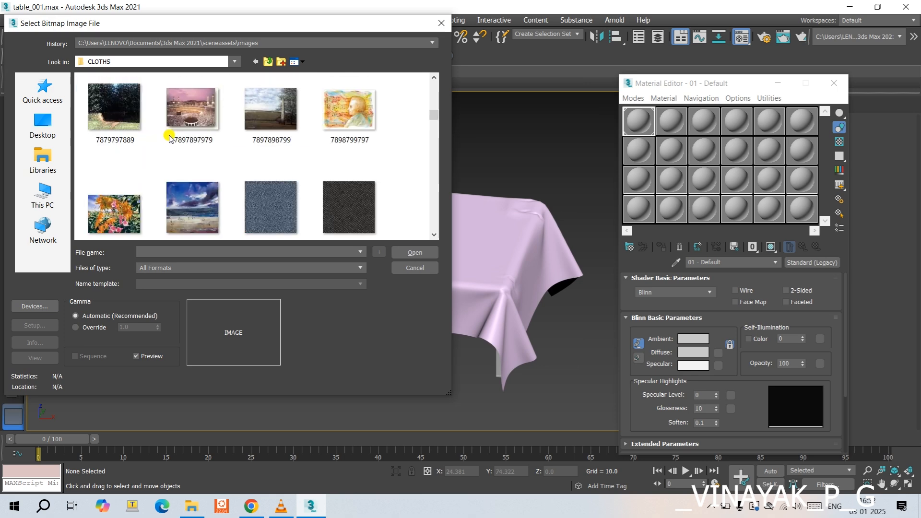
scroll(177, 130, down, 3)
scroll(288, 132, down, 3)
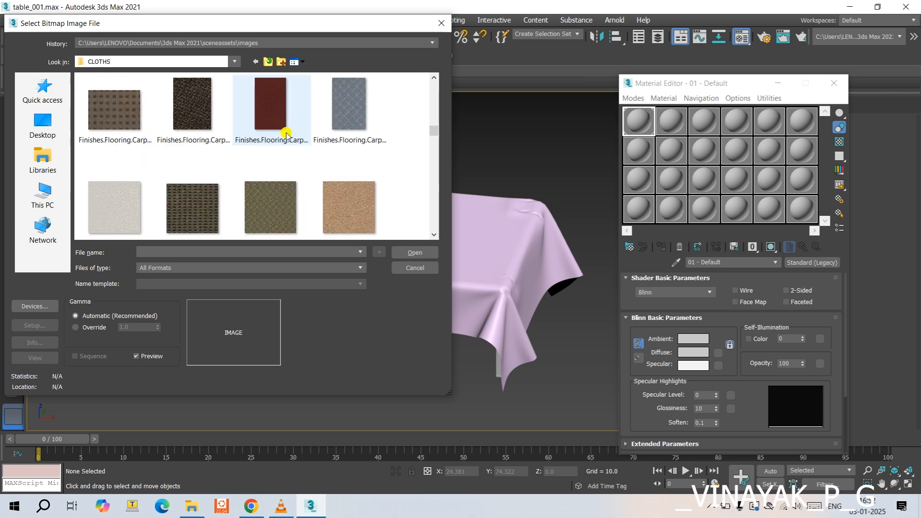
scroll(216, 133, up, 3)
scroll(96, 129, down, 3)
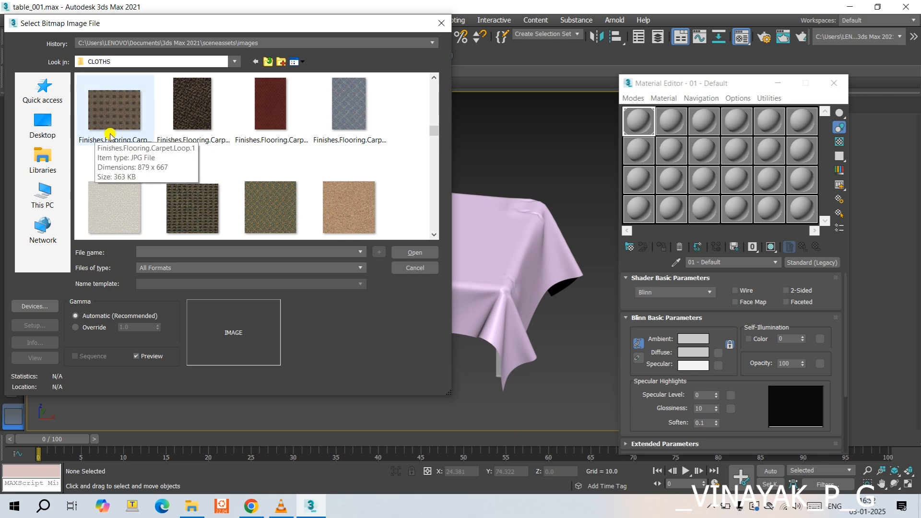
scroll(111, 135, down, 10)
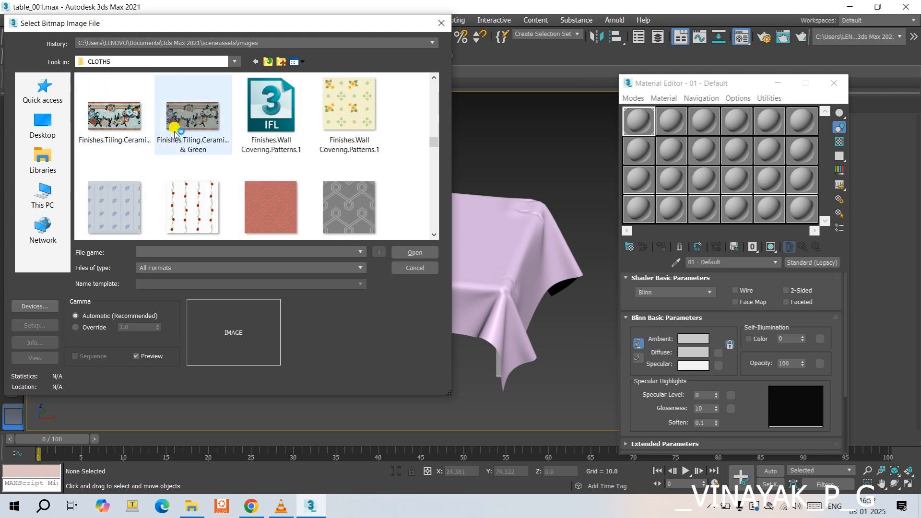
scroll(175, 131, down, 6)
scroll(181, 134, down, 3)
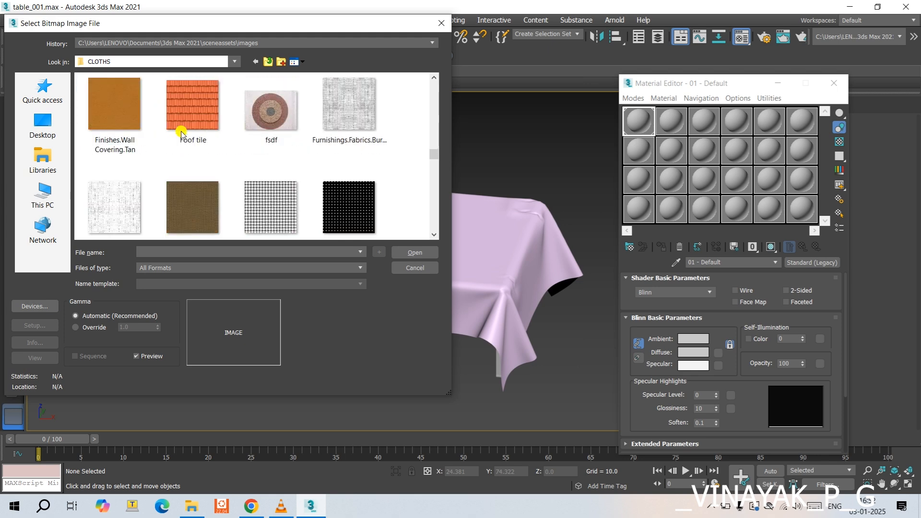
scroll(181, 134, down, 10)
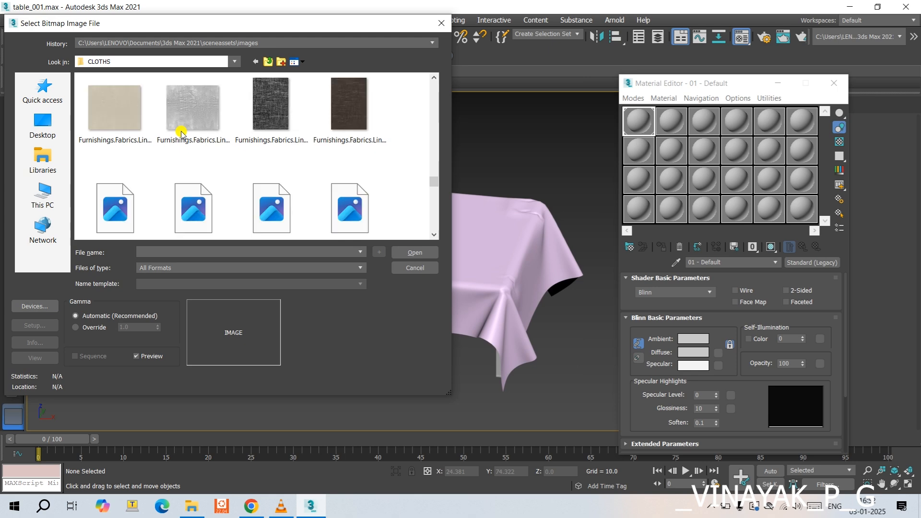
scroll(181, 133, down, 10)
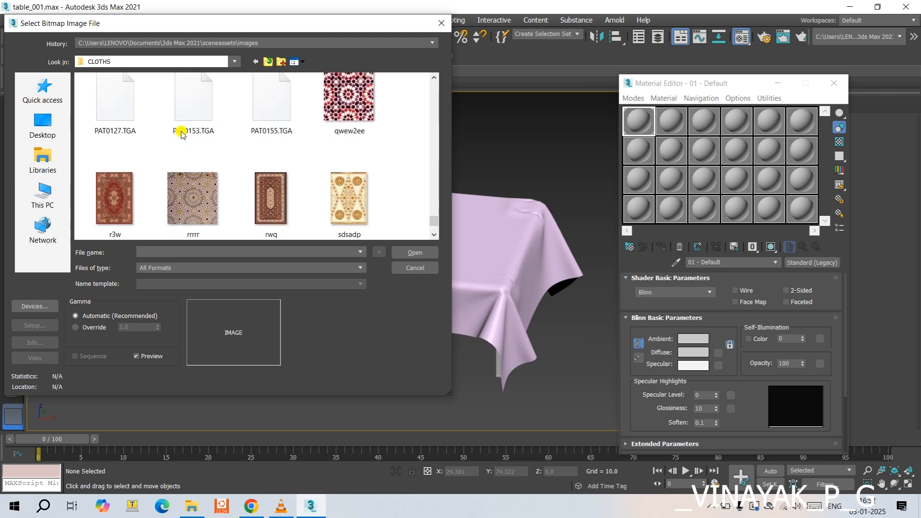
double_click(115, 198)
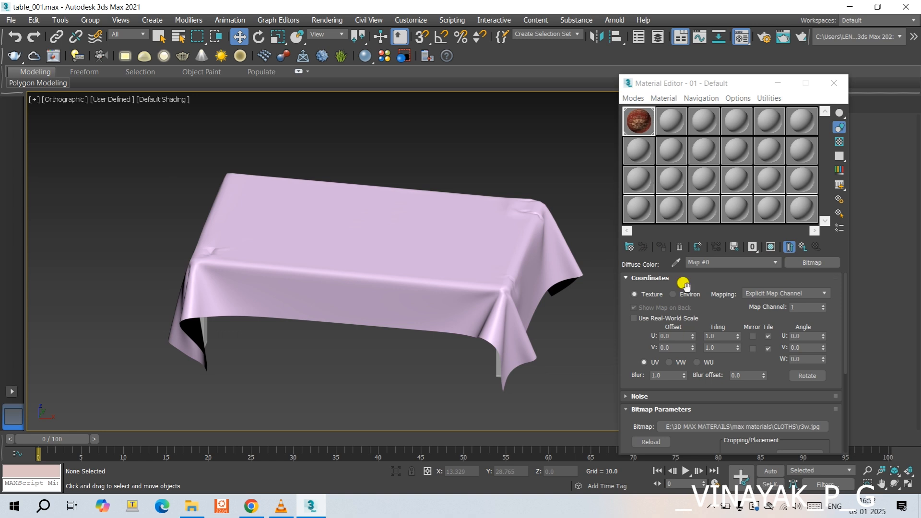
- Show the bitmap shaded in the viewport and assign the 01 - Default material to the draped tablecloth
click(772, 247)
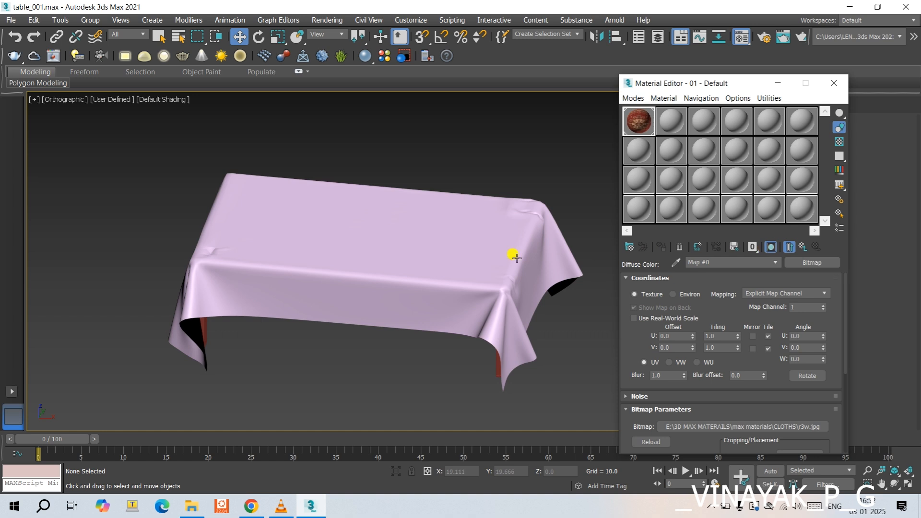
click(803, 248)
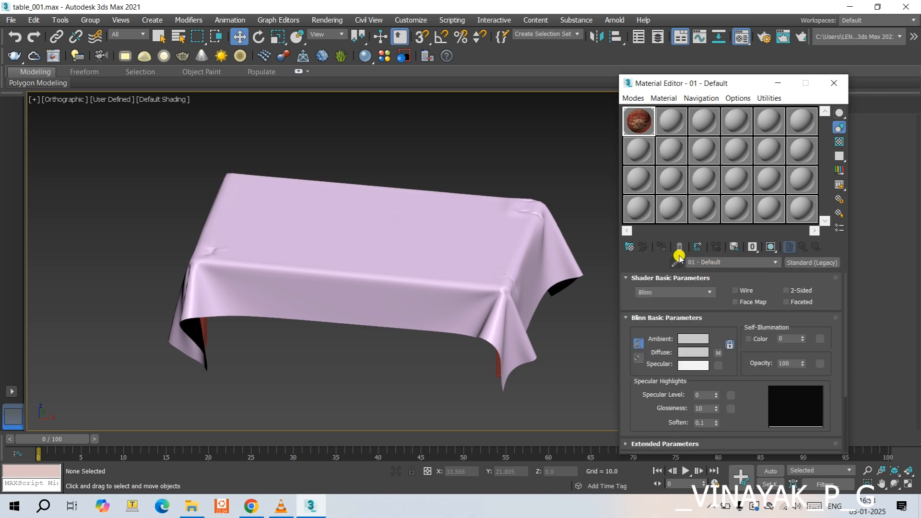
click(485, 318)
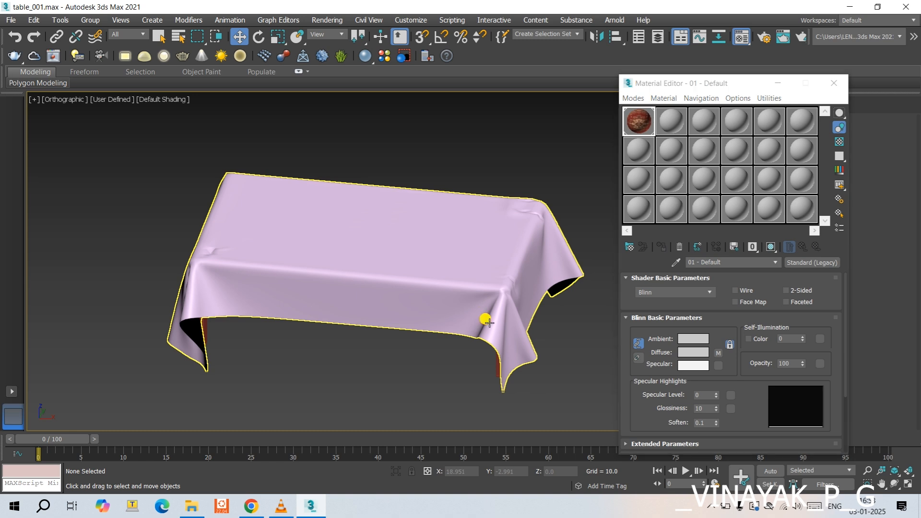
click(659, 247)
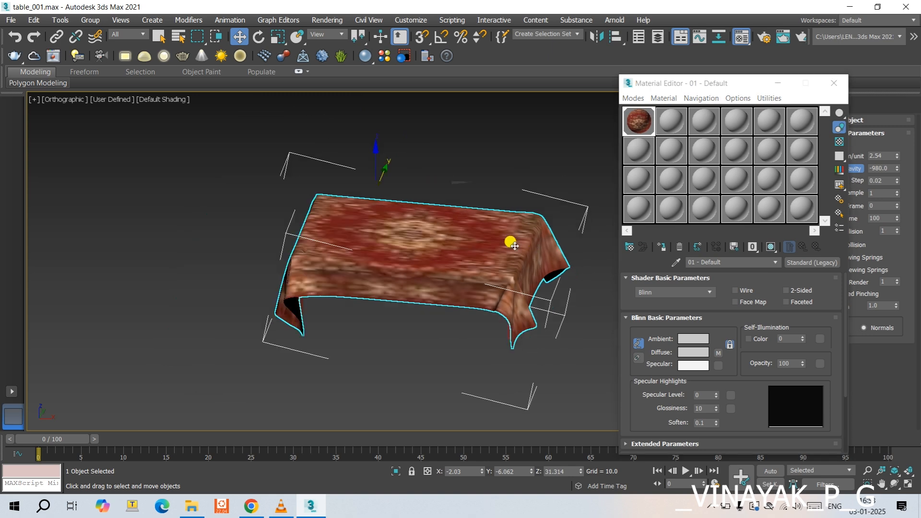
scroll(518, 245, down, 3)
scroll(391, 255, up, 2)
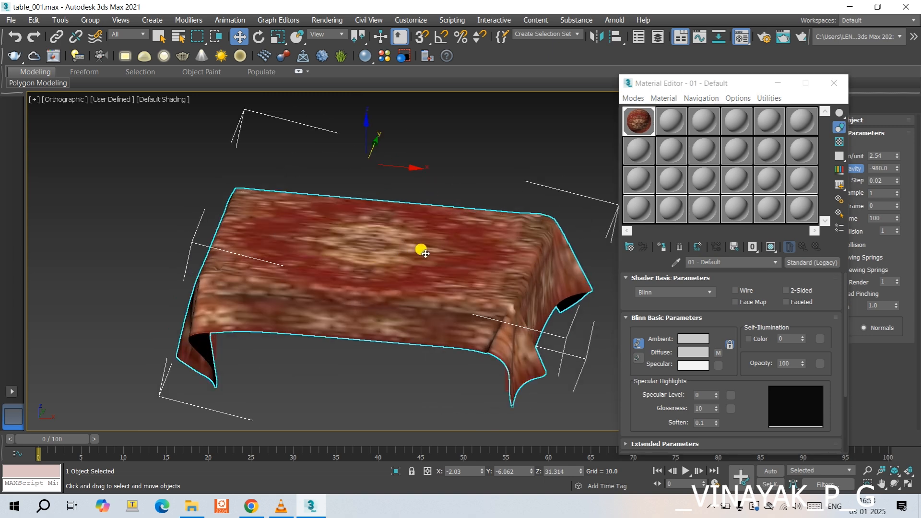
- Close the Material Editor and add the MapScaler (WSM) modifier to the tablecloth
click(834, 84)
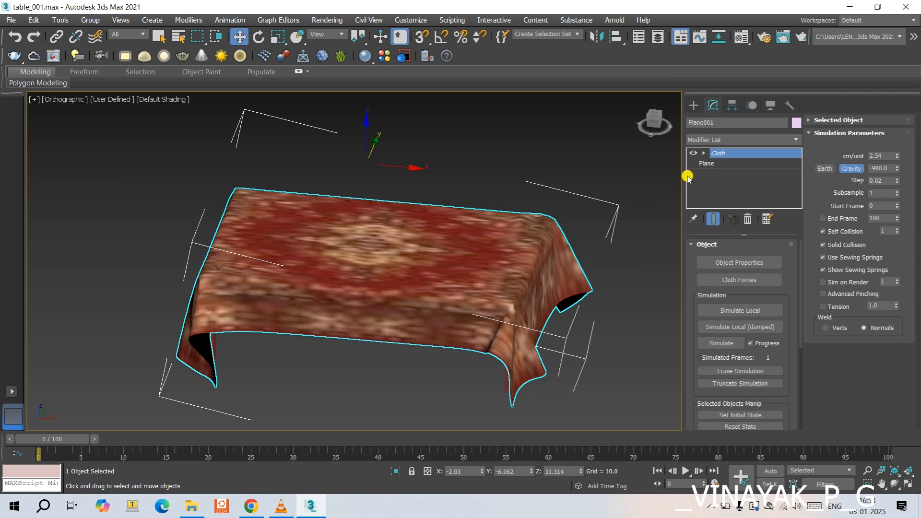
click(723, 139)
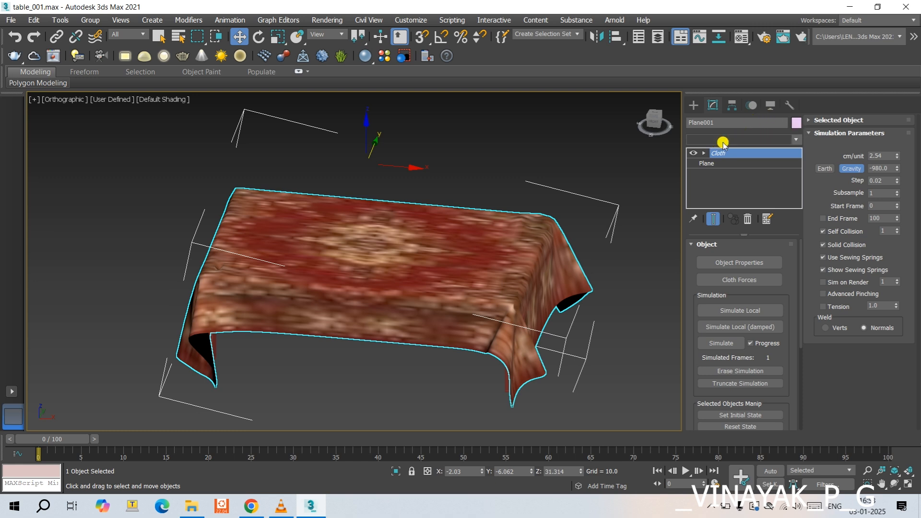
key(m)
key(a)
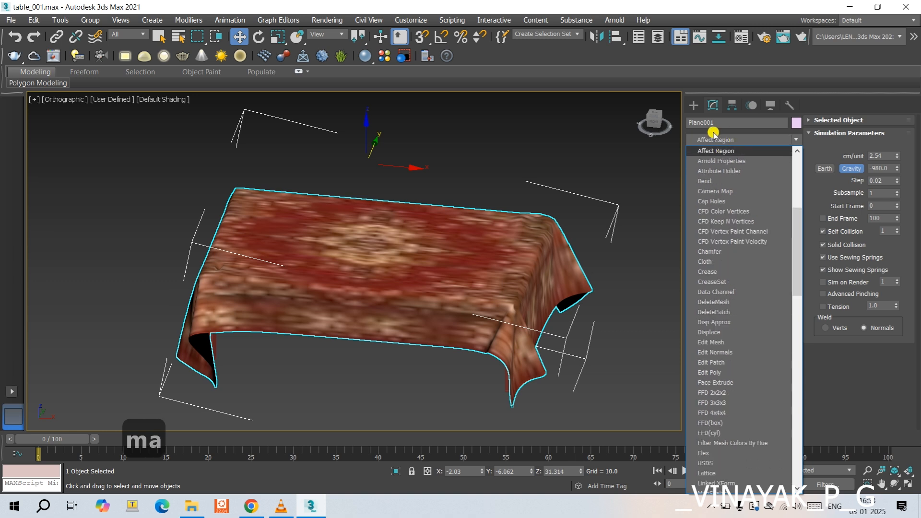
click(672, 141)
click(714, 140)
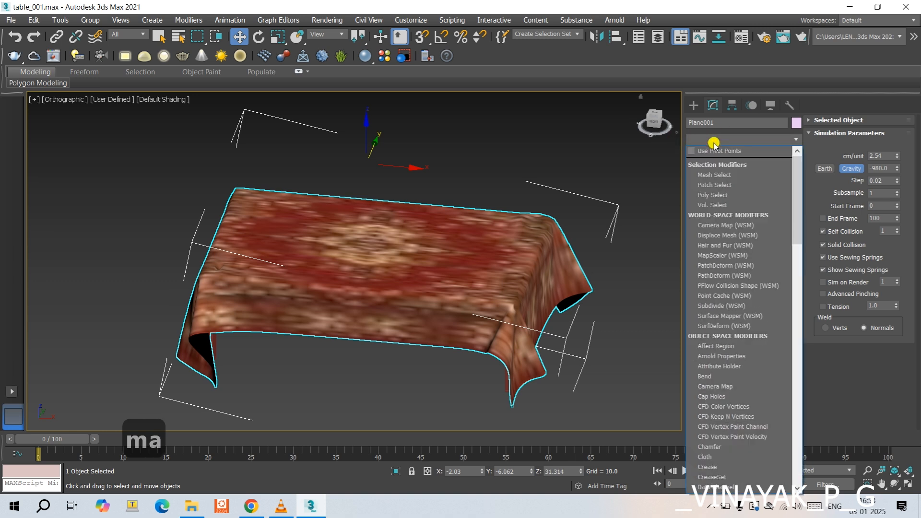
text(ma)
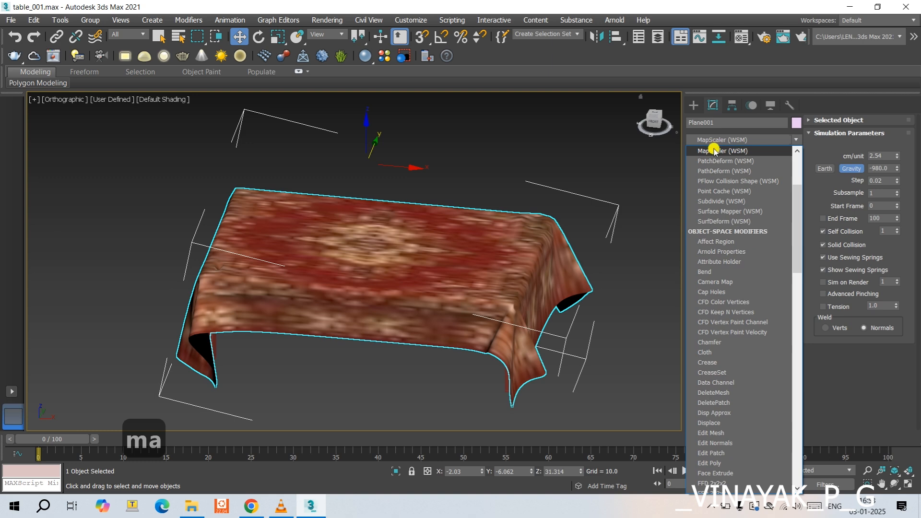
click(713, 151)
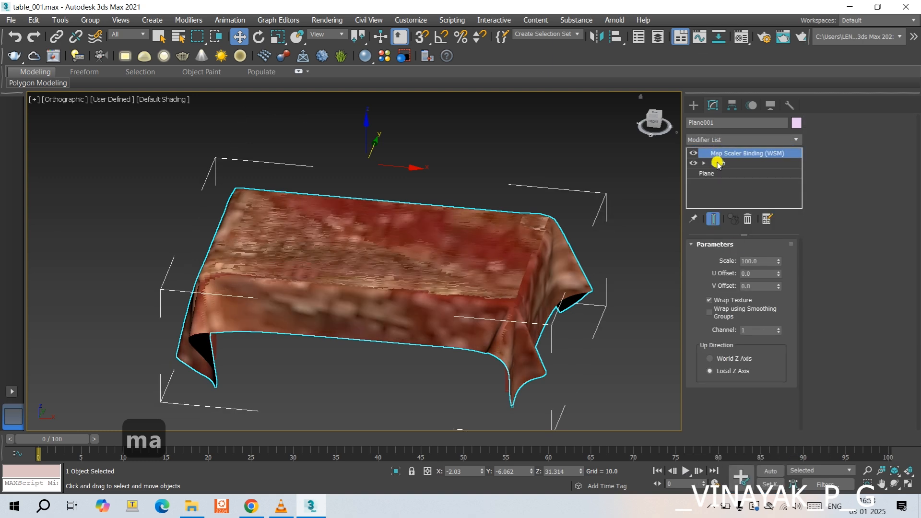
- Try different Map Scaler scales on the tablecloth, set the scale to 10 and deselect the cloth
click(779, 265)
drag(779, 268, 777, 263)
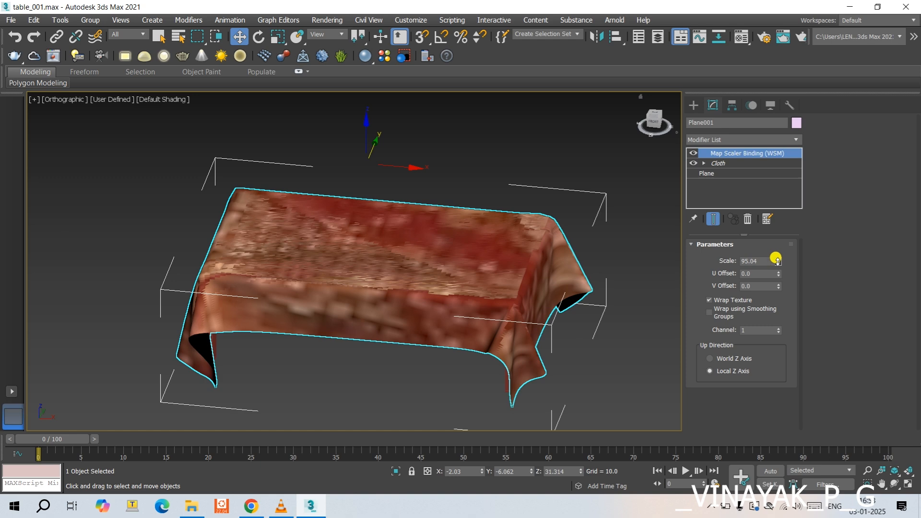
drag(777, 263, 779, 259)
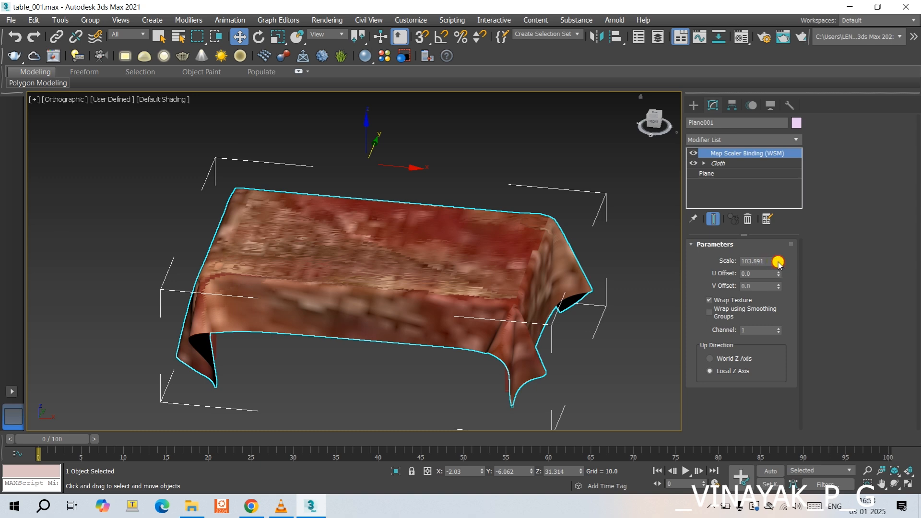
drag(779, 263, 737, 258)
text(10)
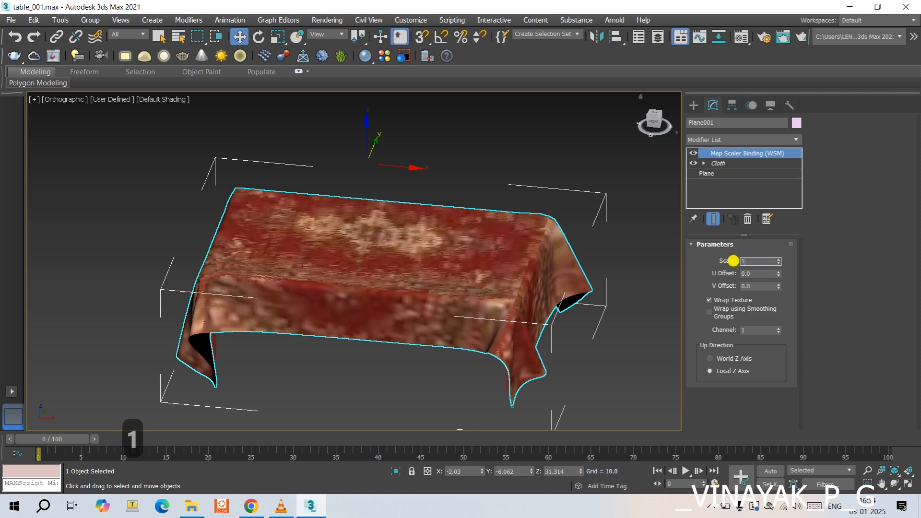
key(Return)
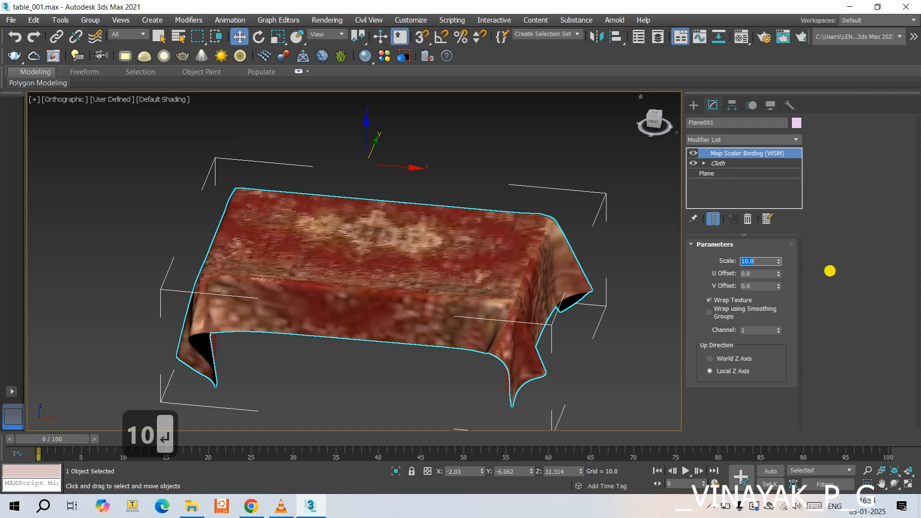
click(627, 225)
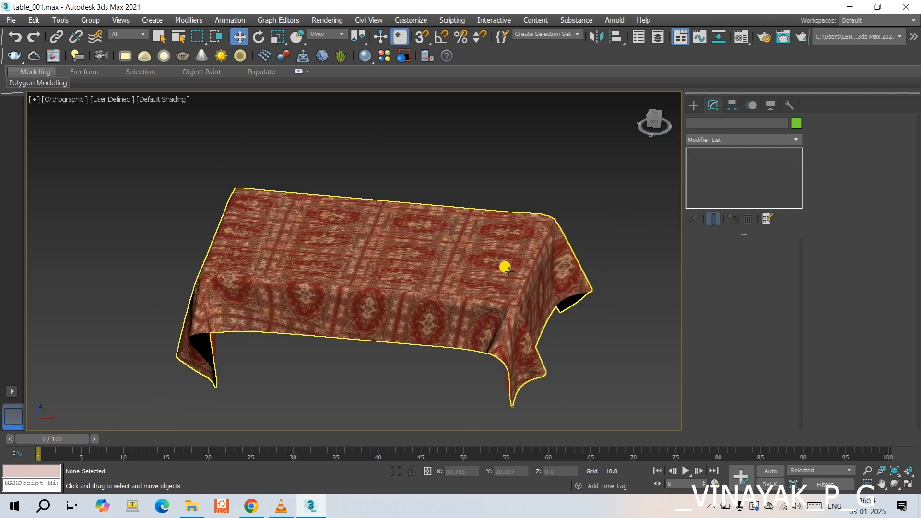
- Reselect the tablecloth and set its Map Scaler Binding scale to 5, checking the pattern up close
click(543, 262)
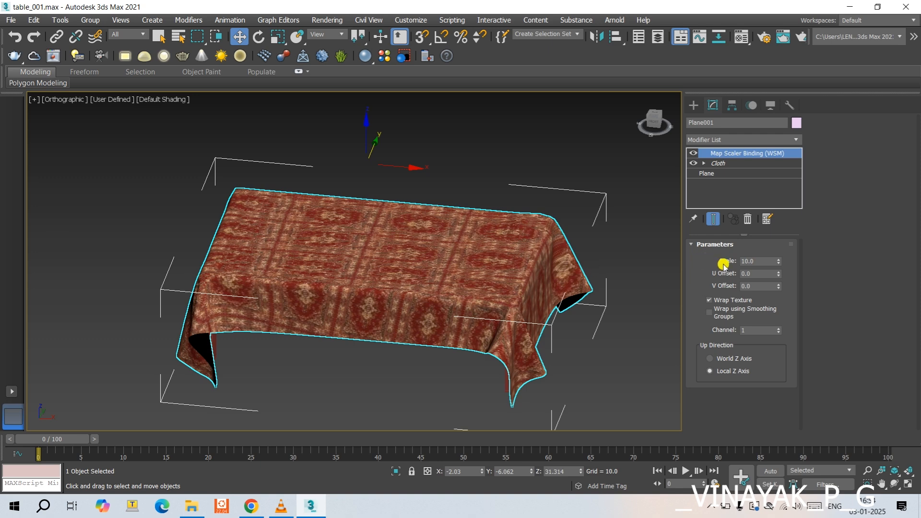
click(750, 261)
text(5)
key(Return)
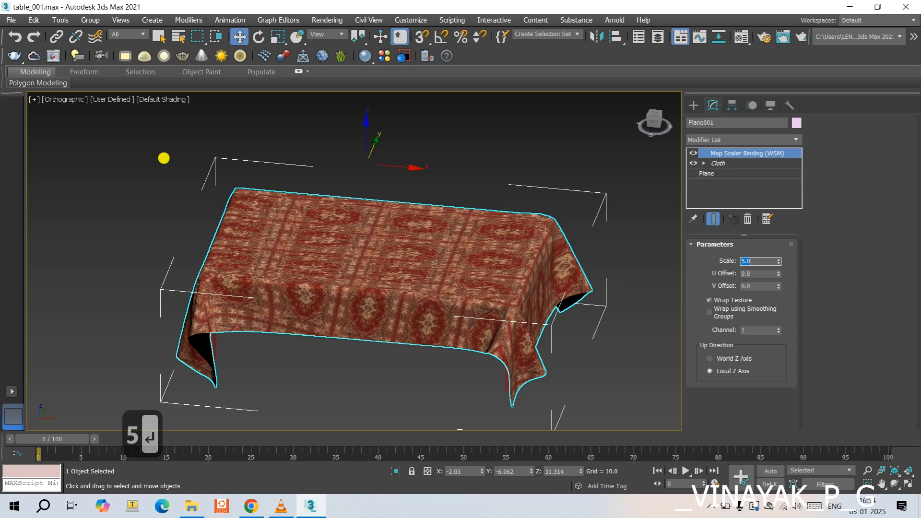
scroll(459, 266, up, 2)
scroll(459, 266, up, 2)
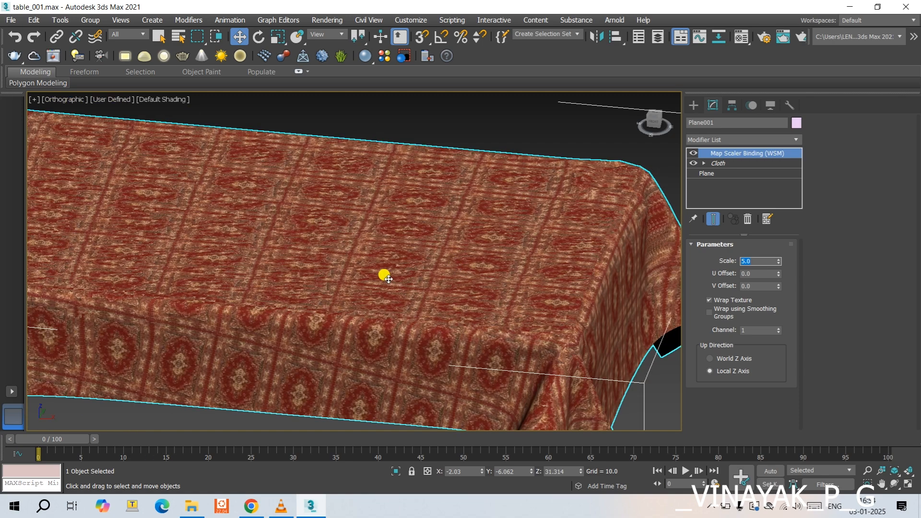
- Keep the tablecloth's Map Scaler Binding scale at 5 and deselect the cloth
text(5)
key(Return)
click(598, 132)
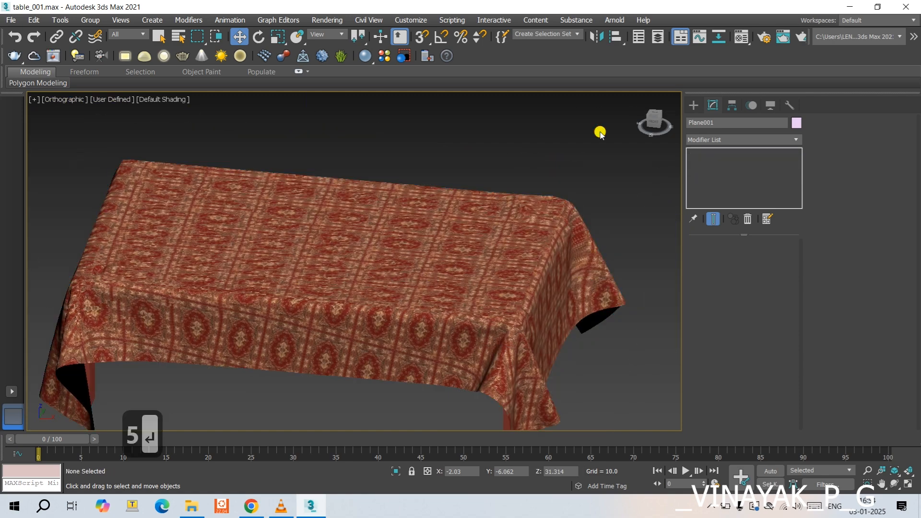
- Show the viewport grid and examine the textured tablecloth's drape over the whole table from a low side angle
scroll(531, 260, down, 4)
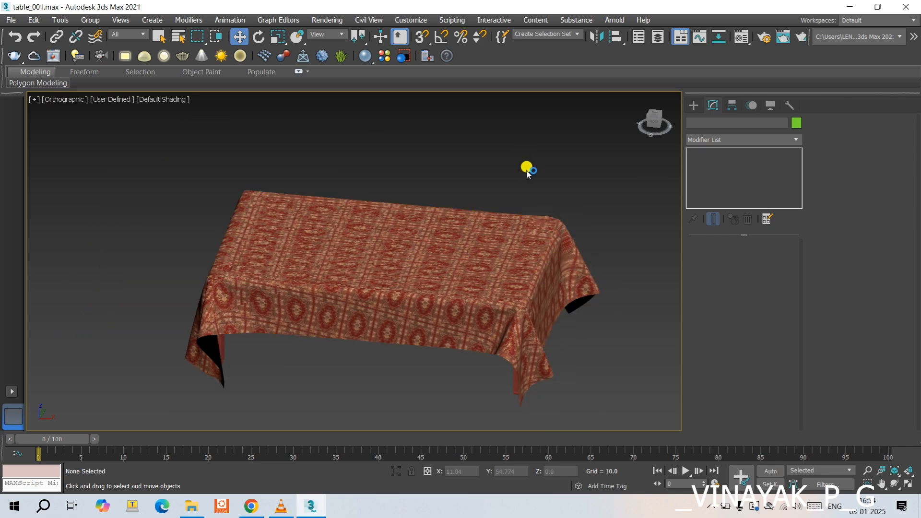
scroll(520, 182, down, 2)
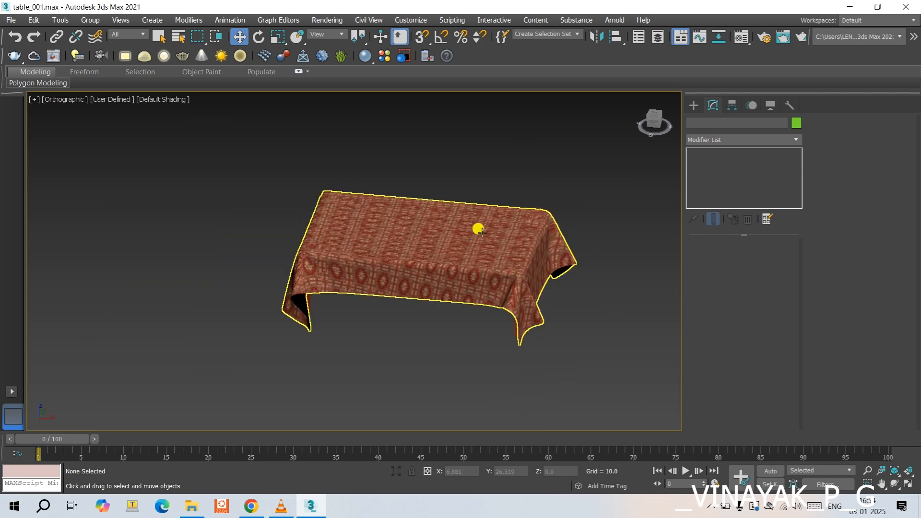
key(g)
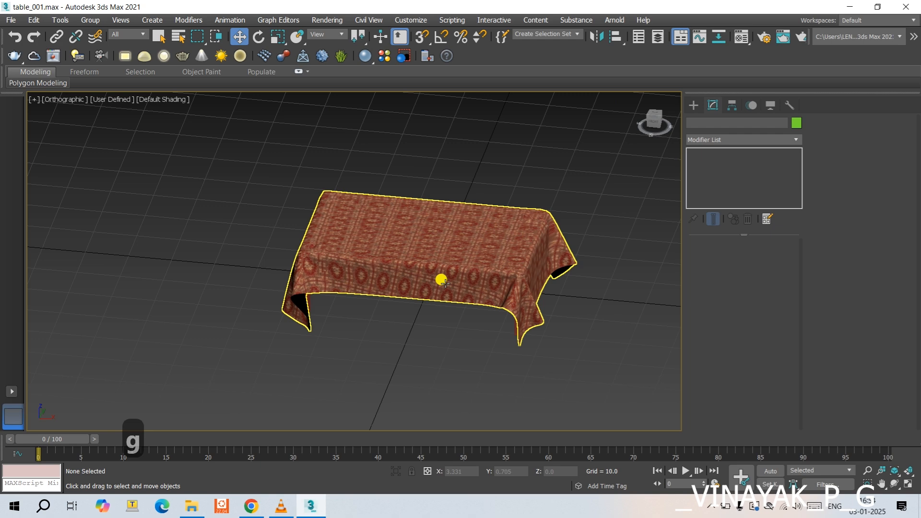
alt+middle_drag(441, 280, 386, 257)
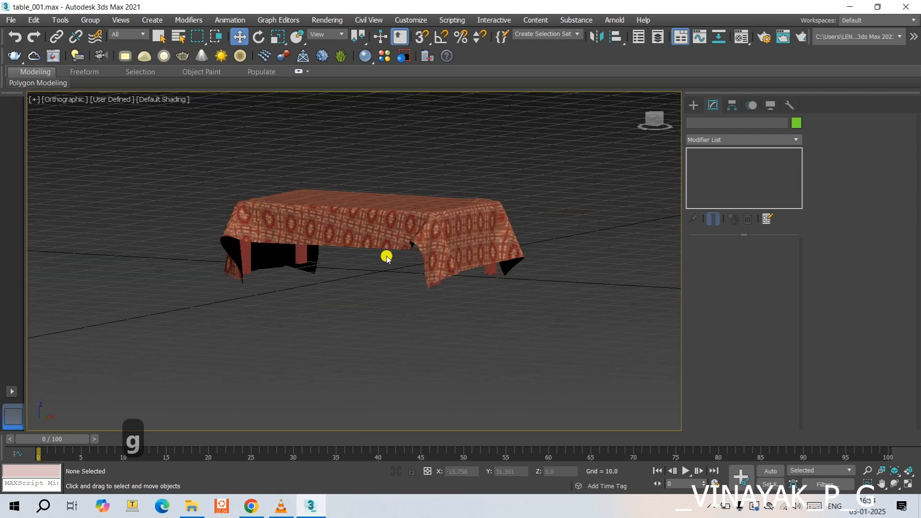
scroll(269, 261, up, 2)
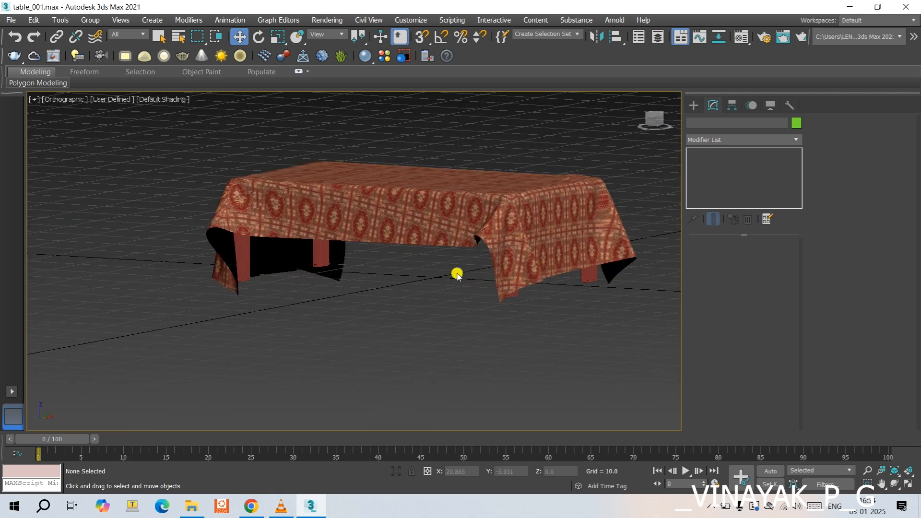
scroll(241, 242, up, 2)
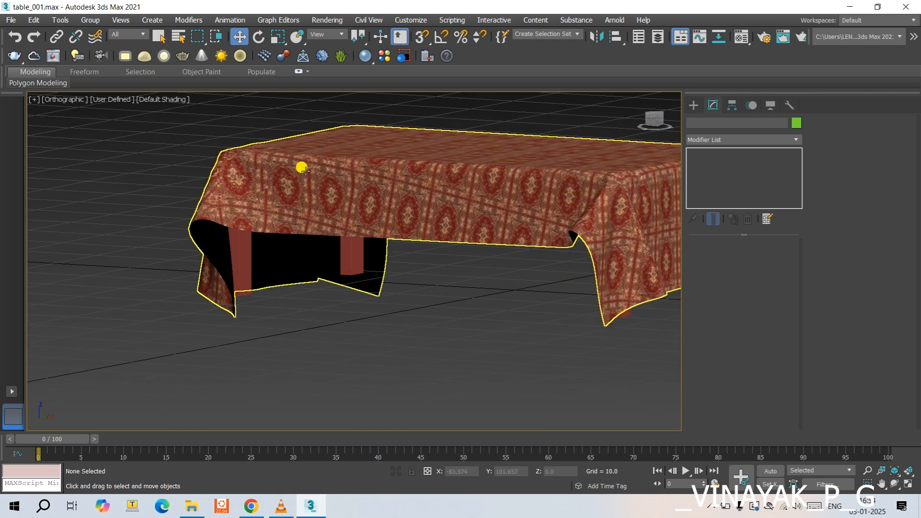
scroll(303, 212, down, 2)
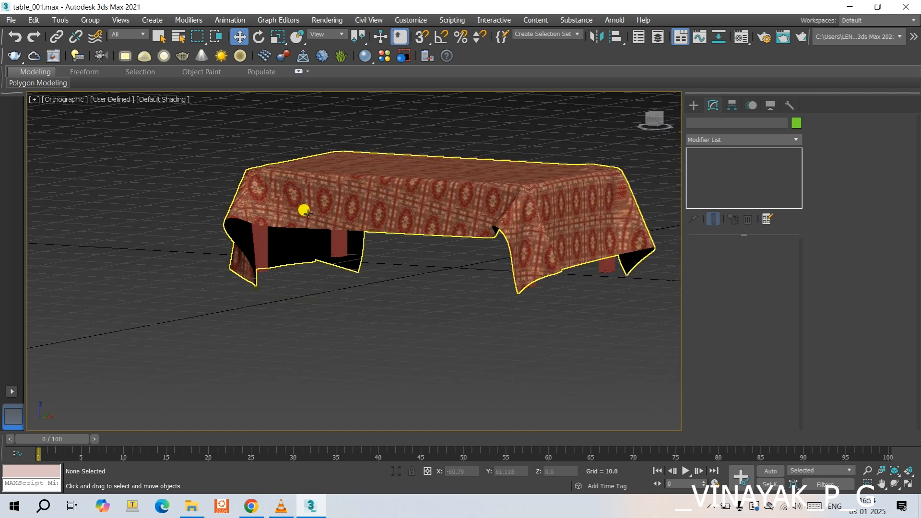